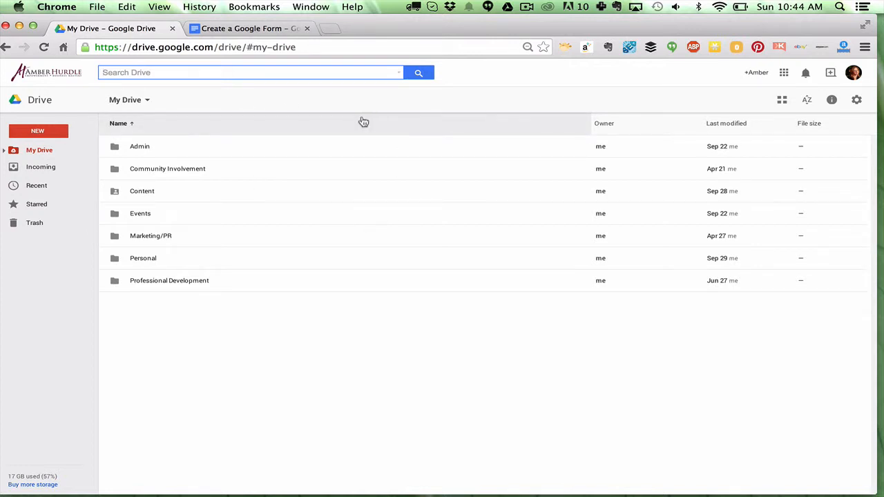
pyautogui.click(786, 72)
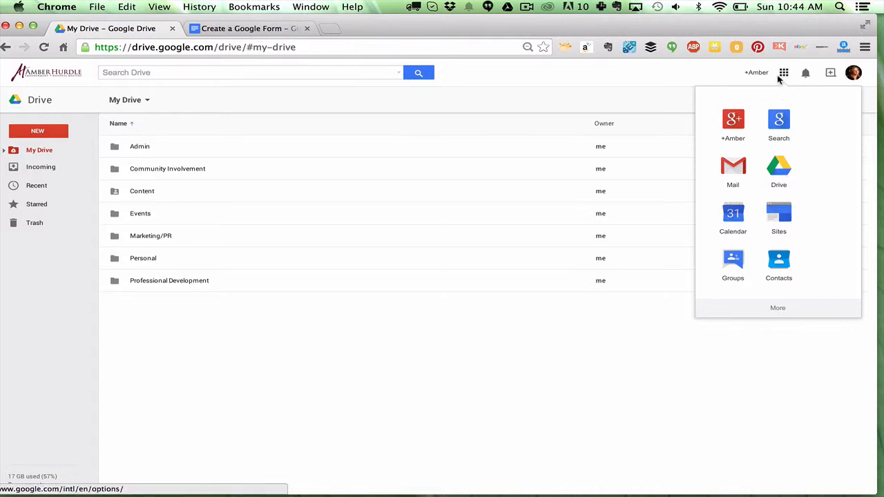
pyautogui.click(581, 74)
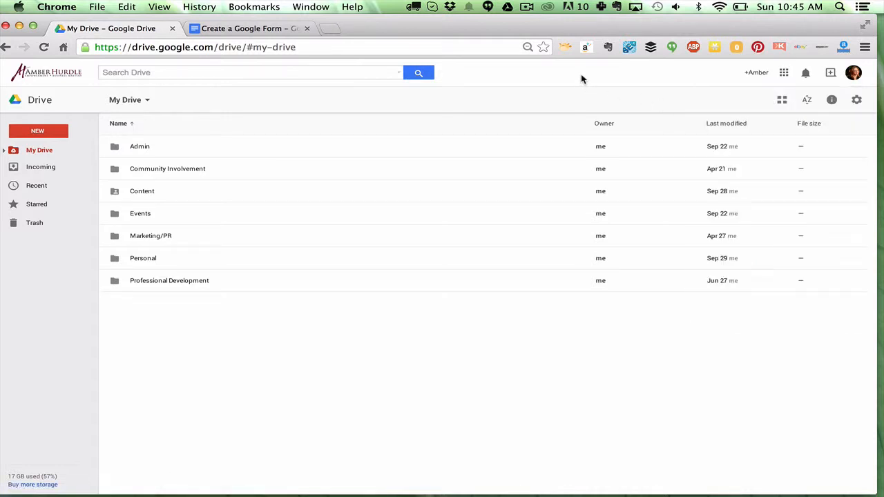
# - Create a new Google Form from My Drive
pyautogui.click(39, 130)
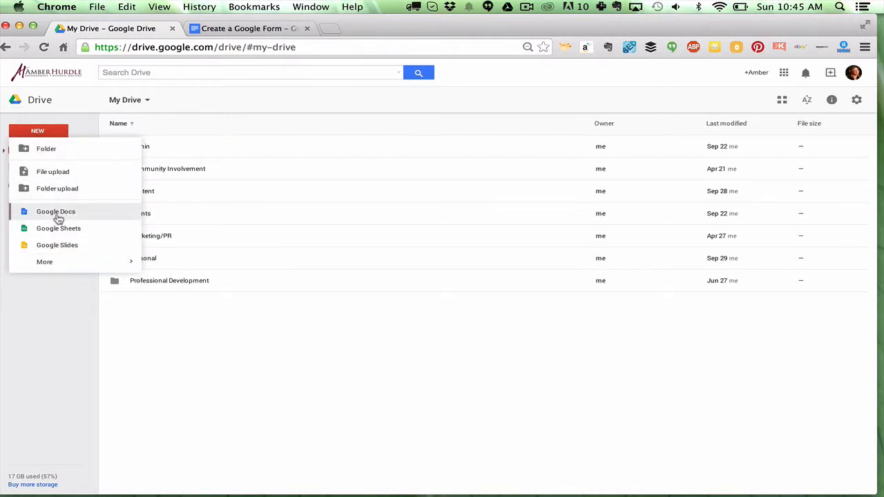
pyautogui.moveTo(41, 268)
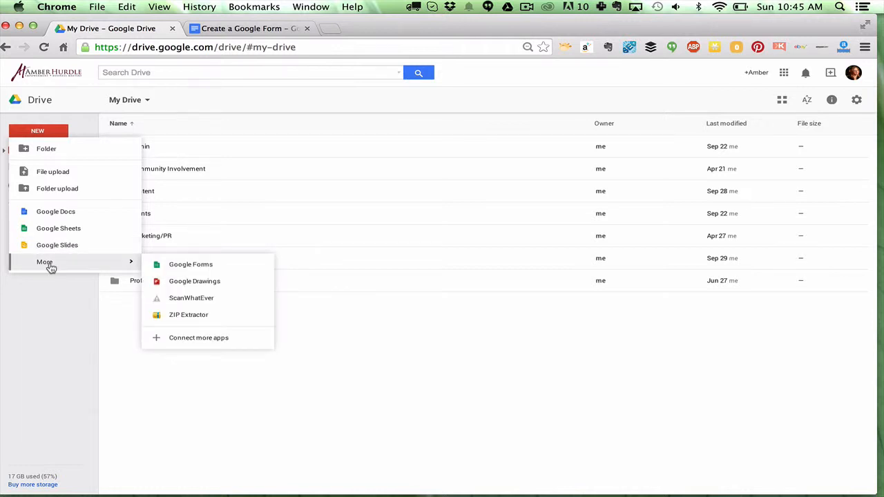
pyautogui.click(213, 270)
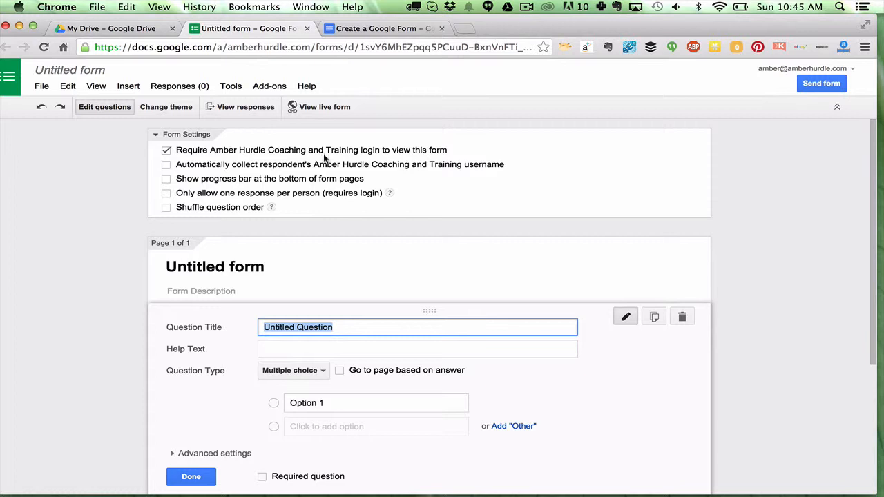
# - Turn off the requirement to sign in to the organisation to view the form, confirming the change
pyautogui.click(166, 150)
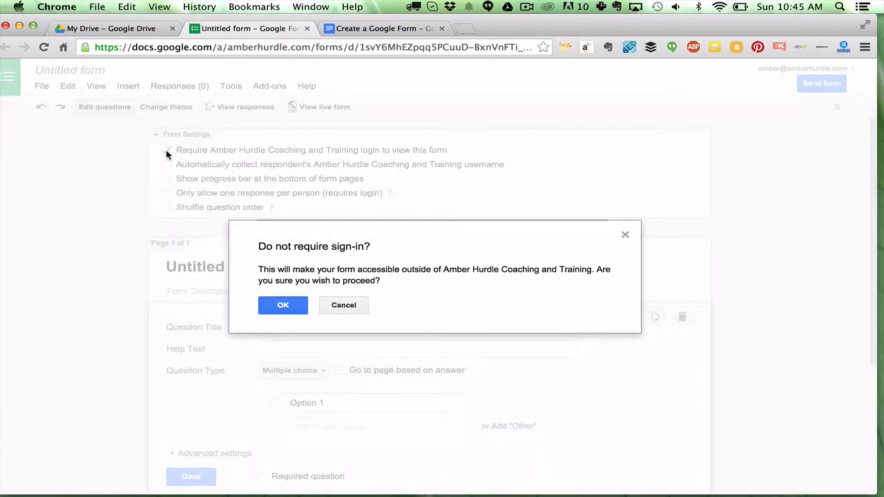
pyautogui.click(283, 306)
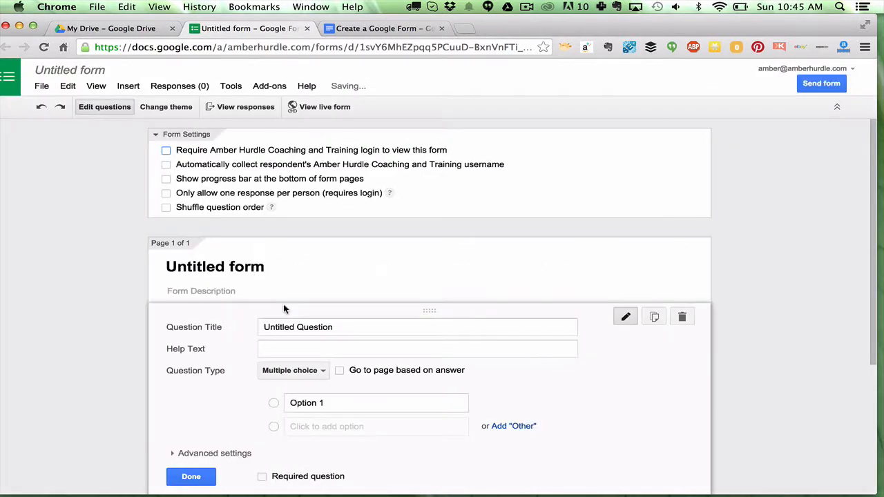
# - Set the form title to Ask Amber
pyautogui.click(272, 265)
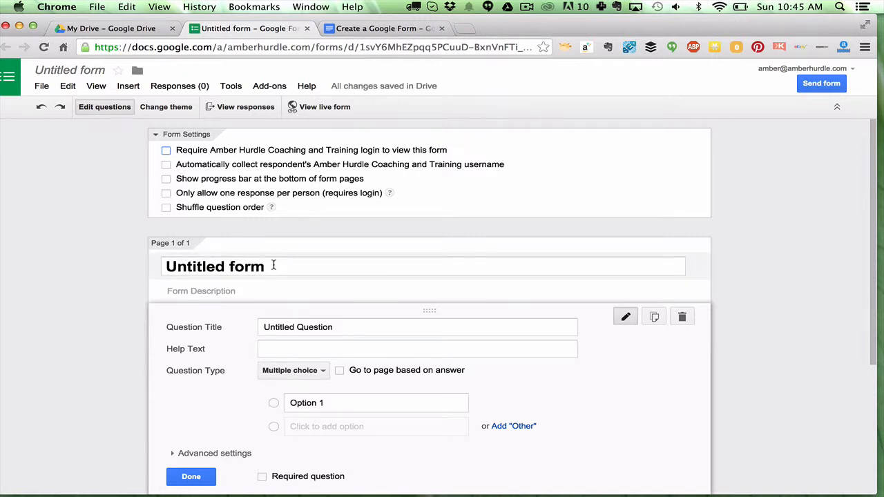
pyautogui.doubleClick(272, 266)
pyautogui.tripleClick(273, 266)
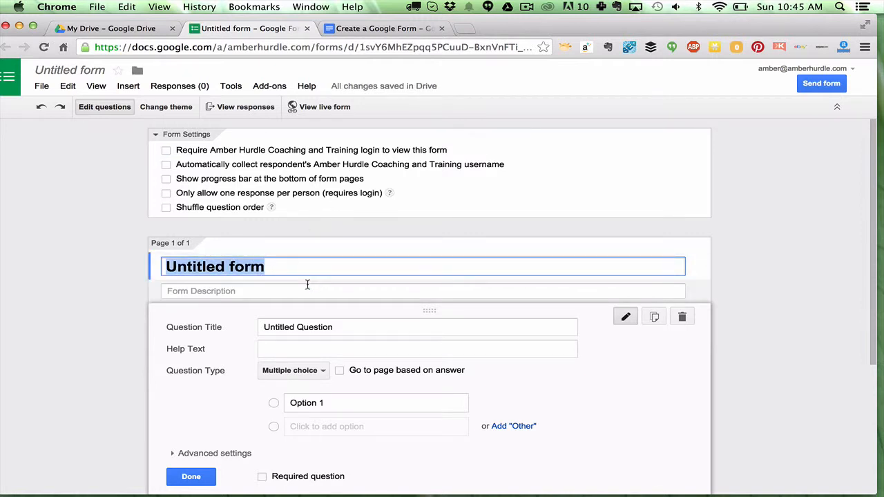
pyautogui.write('Ask Amber')
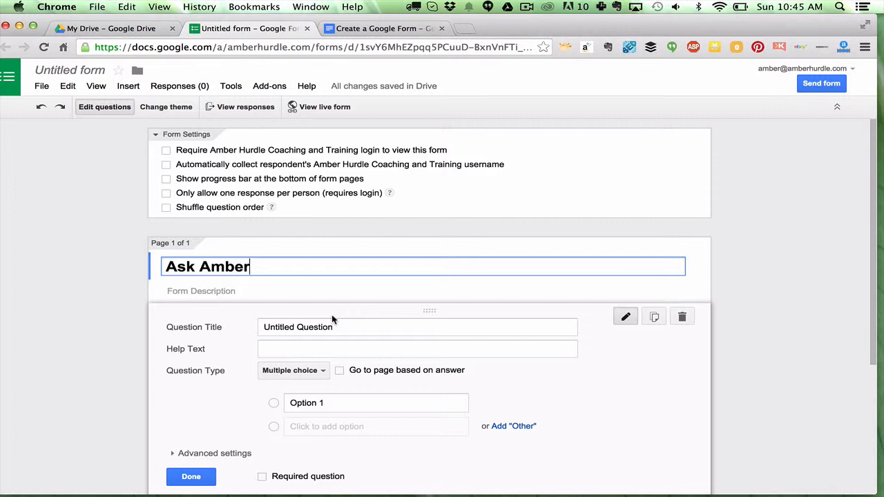
# - Copy the introductory paragraphs from the Create a Google Form document into the form description
pyautogui.click(201, 291)
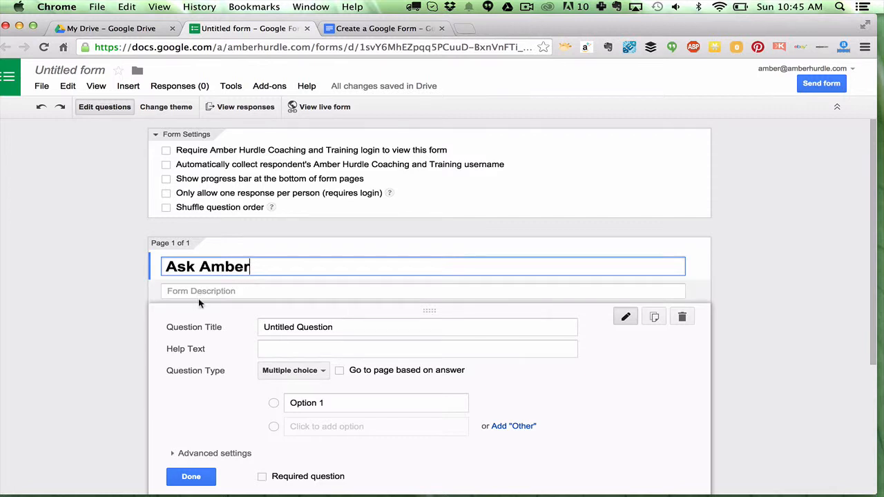
pyautogui.click(357, 29)
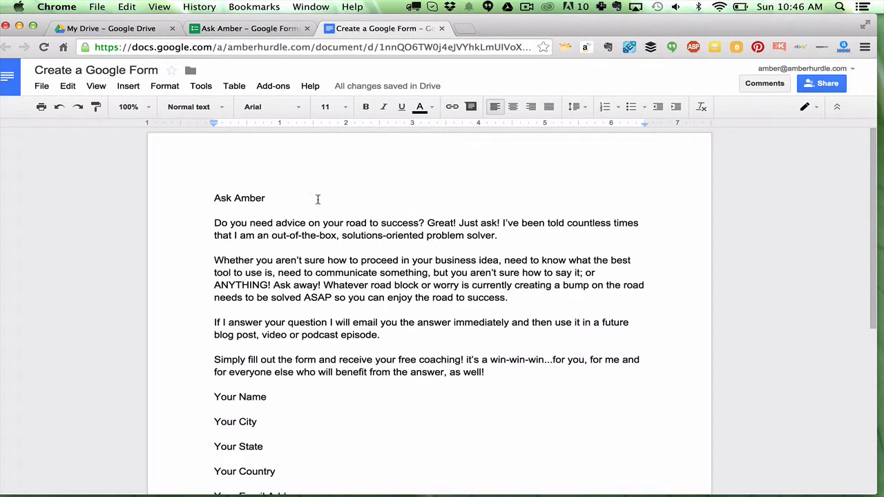
pyautogui.moveTo(215, 223); pyautogui.dragTo(486, 373)
pyautogui.press('super+c')
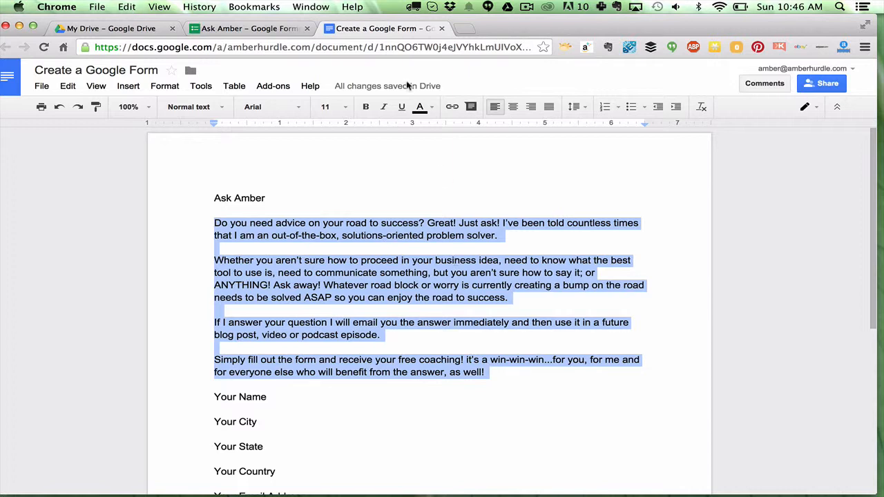
pyautogui.click(264, 29)
pyautogui.click(269, 258)
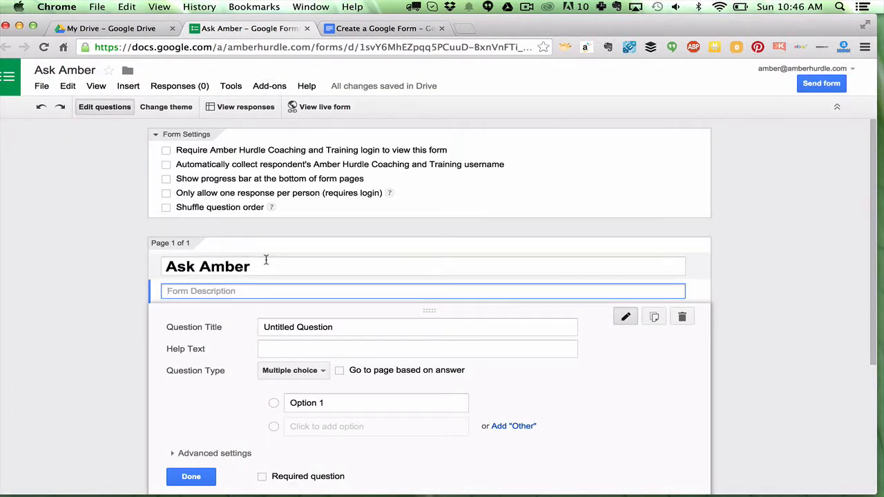
pyautogui.press('super+v')
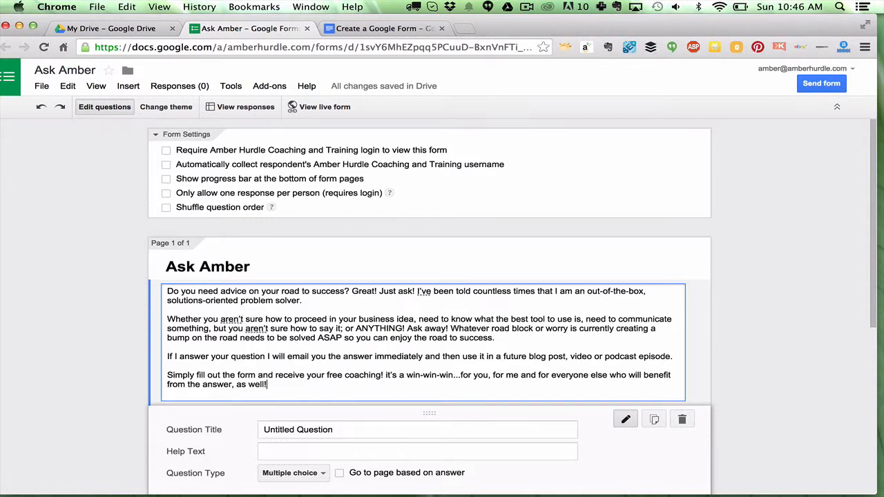
# - Replace the first question's title with Your Name, copied from the document
pyautogui.click(318, 423)
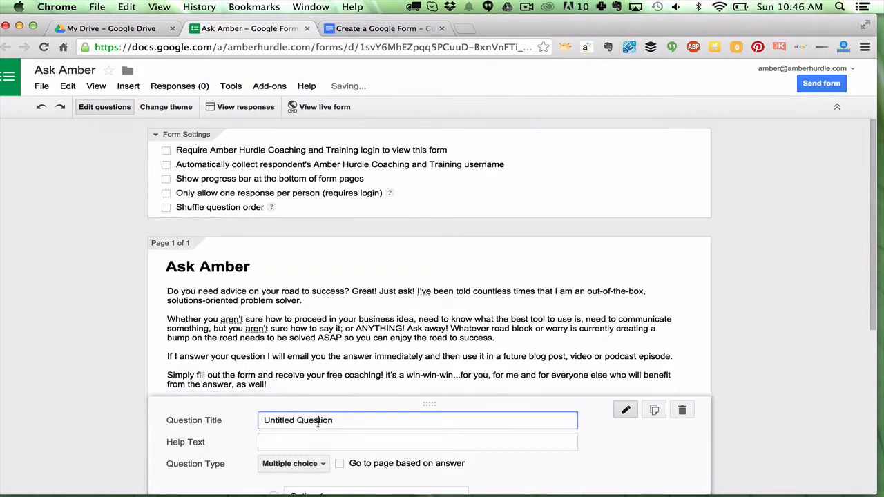
pyautogui.tripleClick(318, 423)
pyautogui.press('BackSpace')
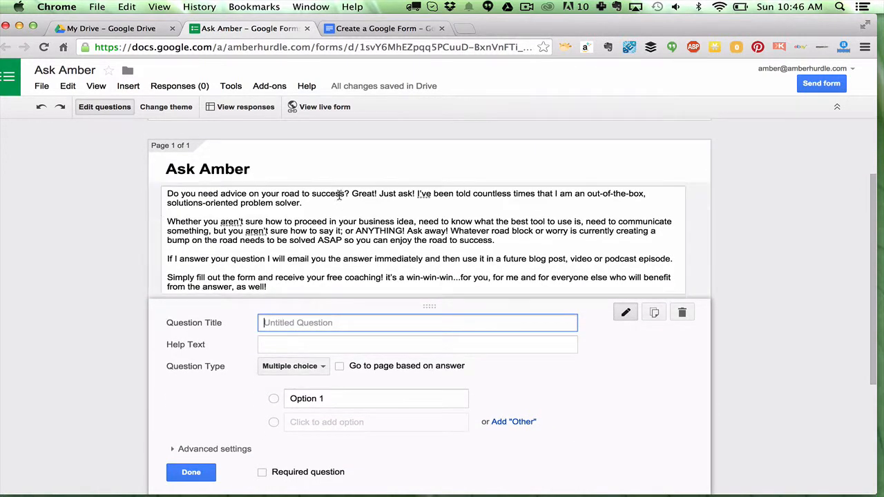
pyautogui.click(373, 28)
pyautogui.click(314, 354)
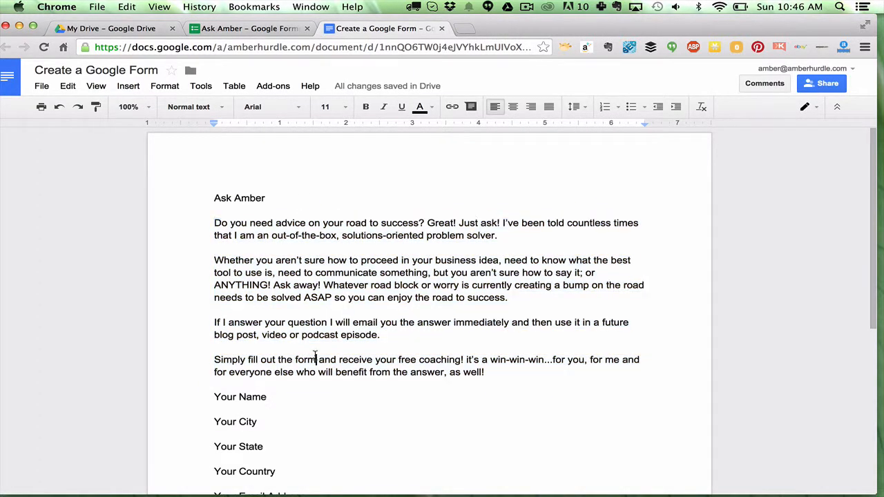
pyautogui.moveTo(270, 398)
pyautogui.mouseDown()
pyautogui.moveTo(202, 391)
pyautogui.moveTo(271, 399)
pyautogui.mouseUp()
pyautogui.press('super+c')
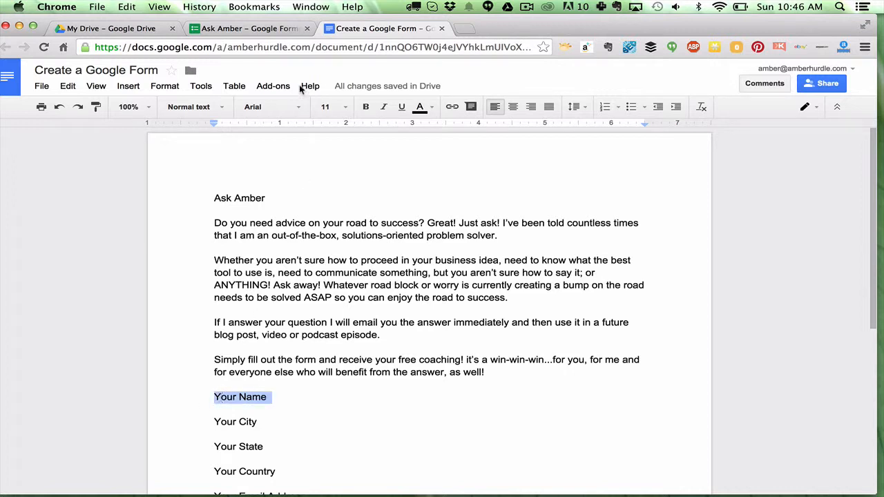
pyautogui.click(255, 28)
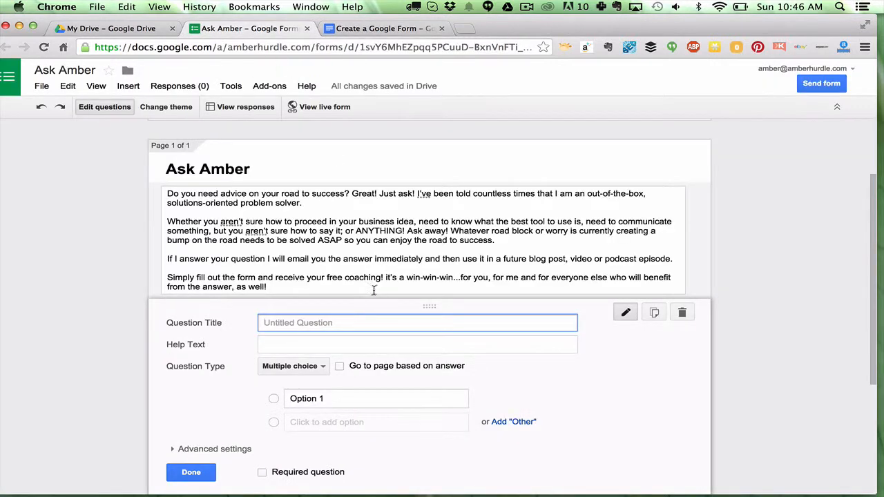
pyautogui.press('super+v')
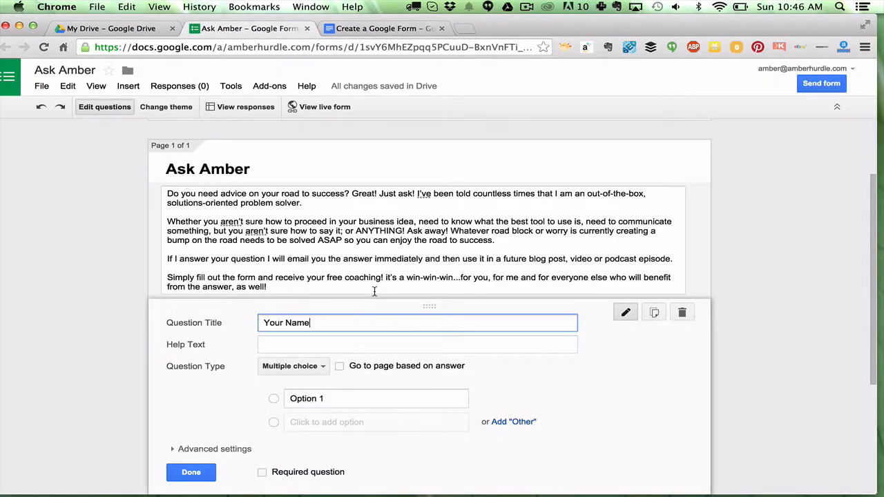
# - Make Your Name a required Text question and finish editing it
pyautogui.click(309, 368)
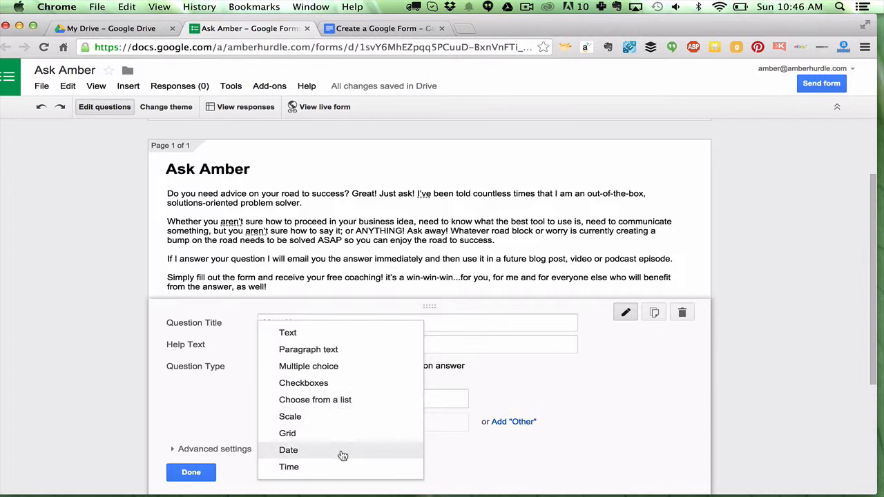
pyautogui.click(522, 373)
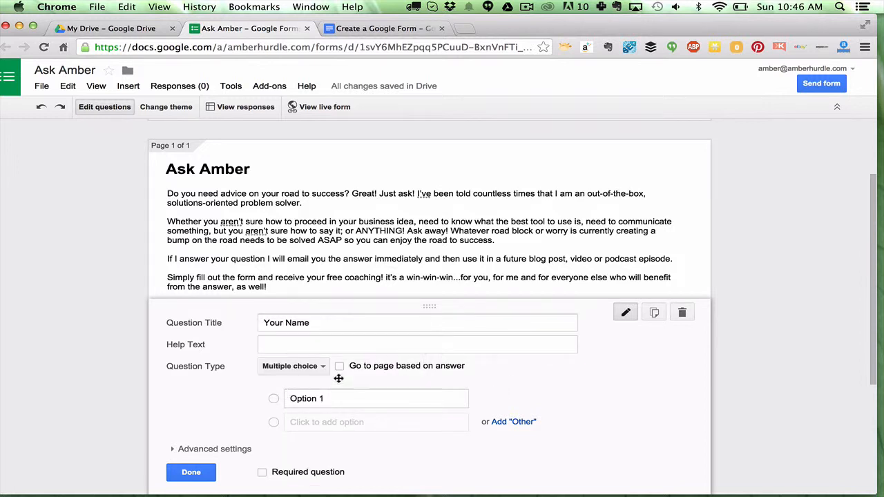
pyautogui.click(304, 366)
pyautogui.click(305, 331)
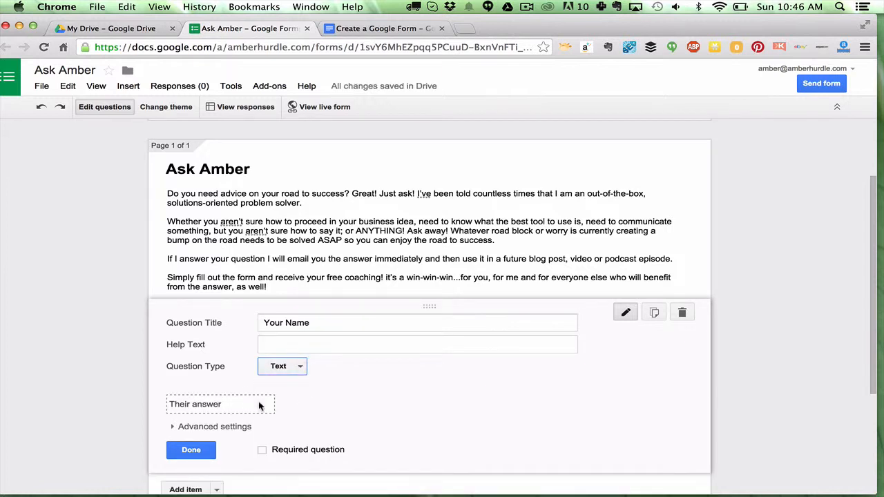
pyautogui.click(261, 450)
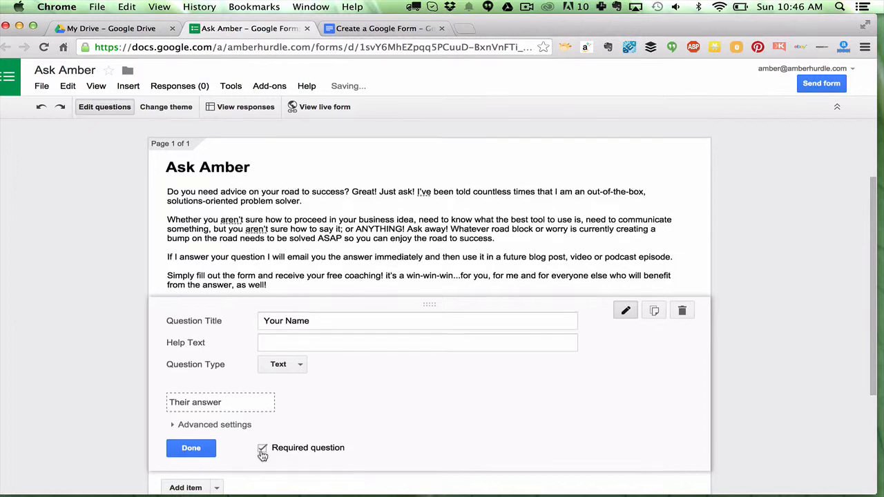
pyautogui.scroll(-3, 260, 450)
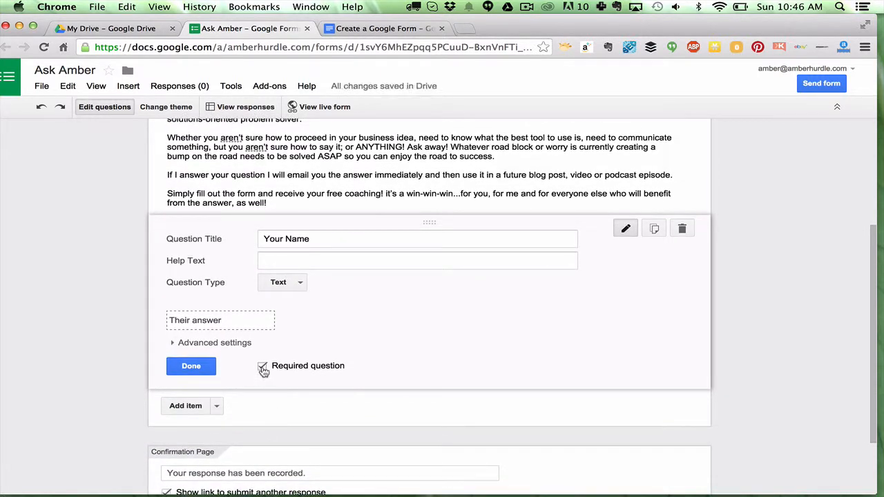
pyautogui.click(190, 366)
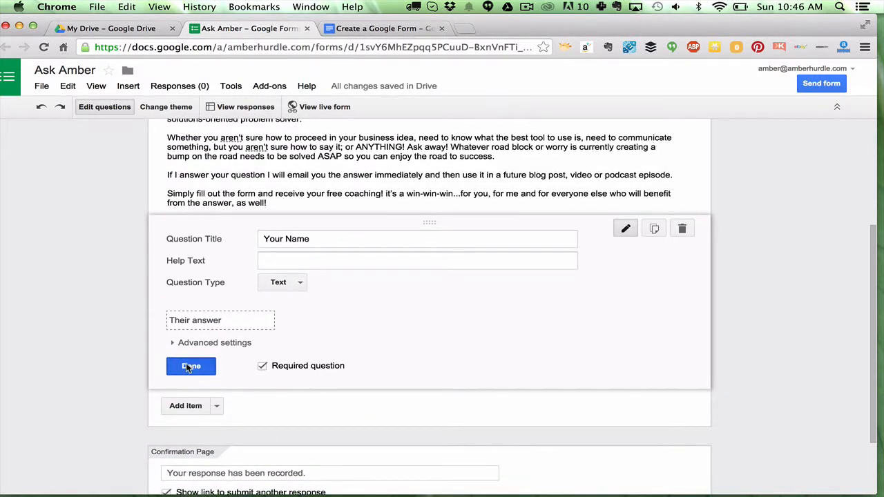
# - Add a second required Text question titled Your City below Your Name
pyautogui.click(185, 319)
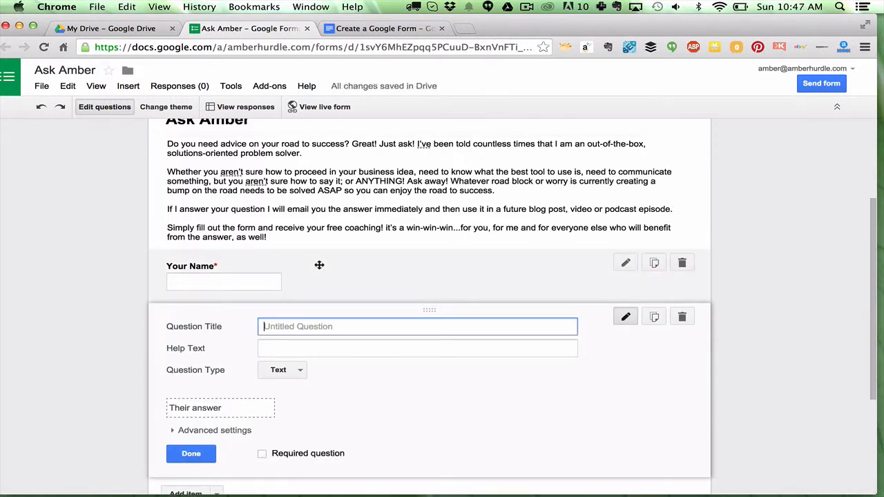
pyautogui.click(366, 33)
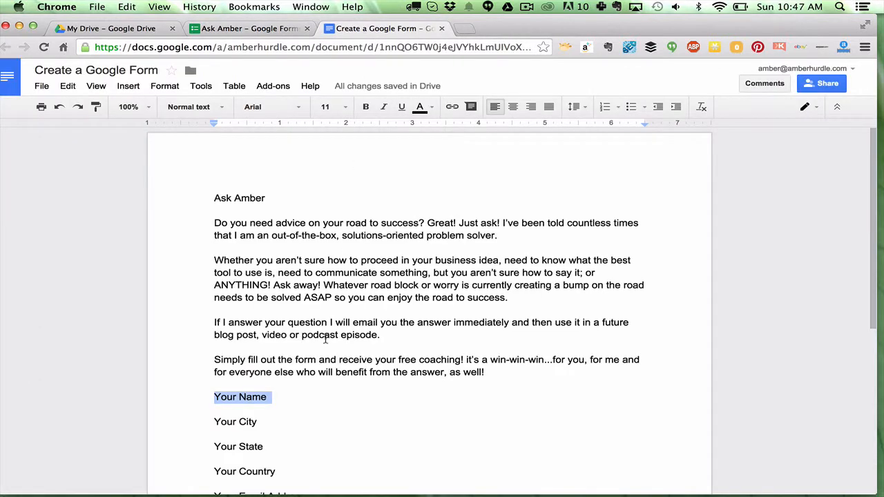
pyautogui.scroll(-5, 325, 338)
pyautogui.scroll(-1, 325, 339)
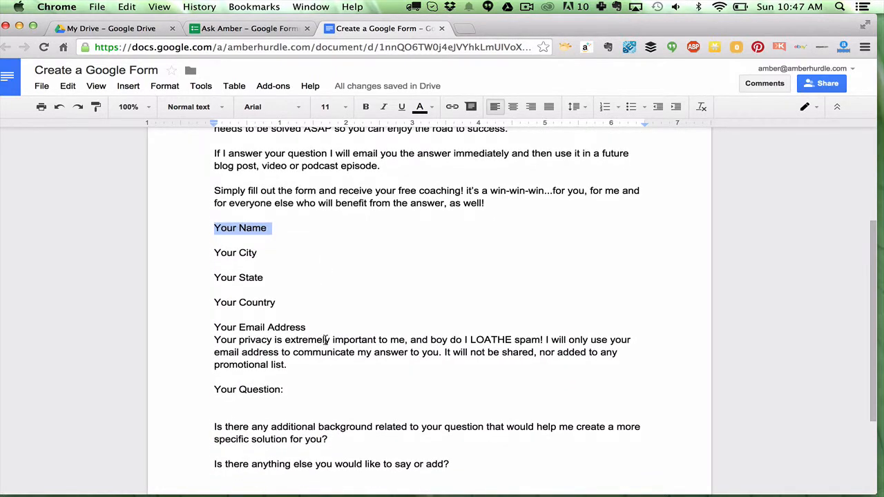
pyautogui.click(265, 27)
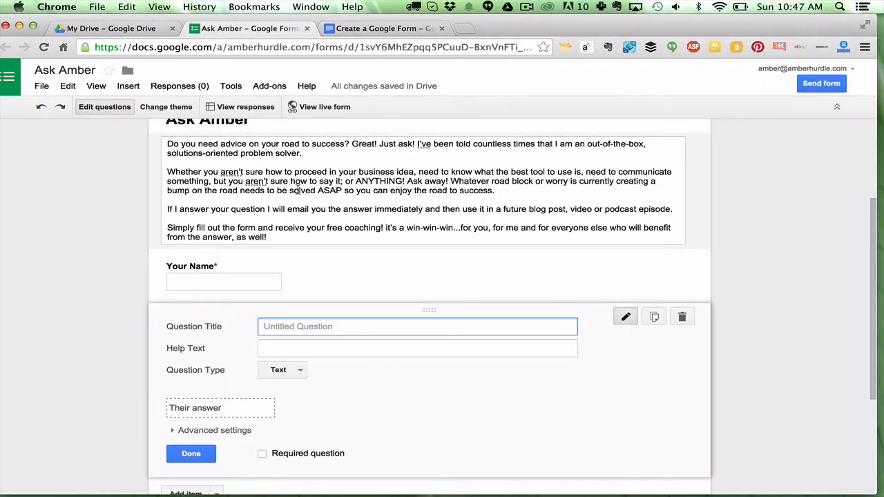
pyautogui.write('Your City')
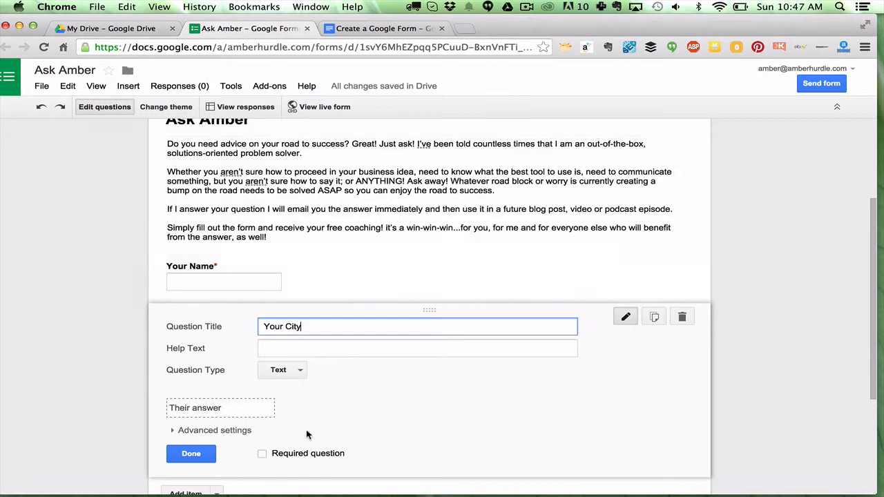
pyautogui.click(262, 456)
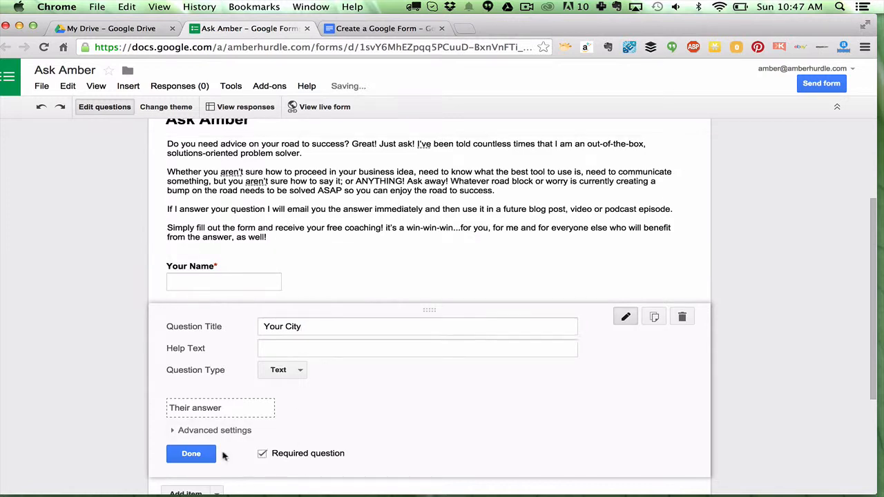
pyautogui.click(195, 455)
pyautogui.scroll(-2, 199, 456)
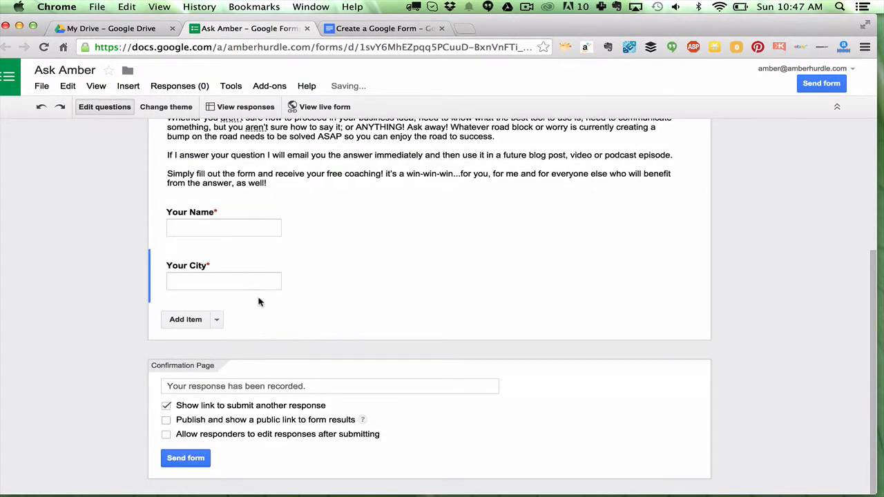
pyautogui.moveTo(302, 280)
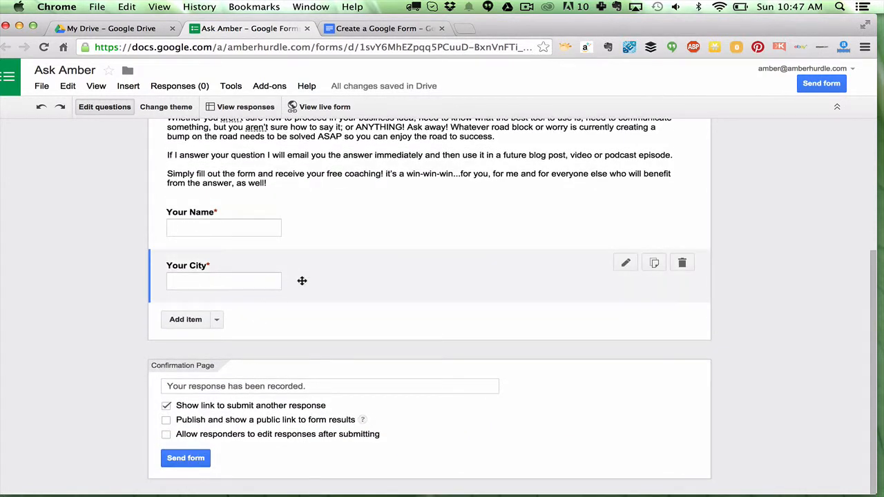
# - Duplicate the Your City question and retitle the copy Your State
pyautogui.click(655, 264)
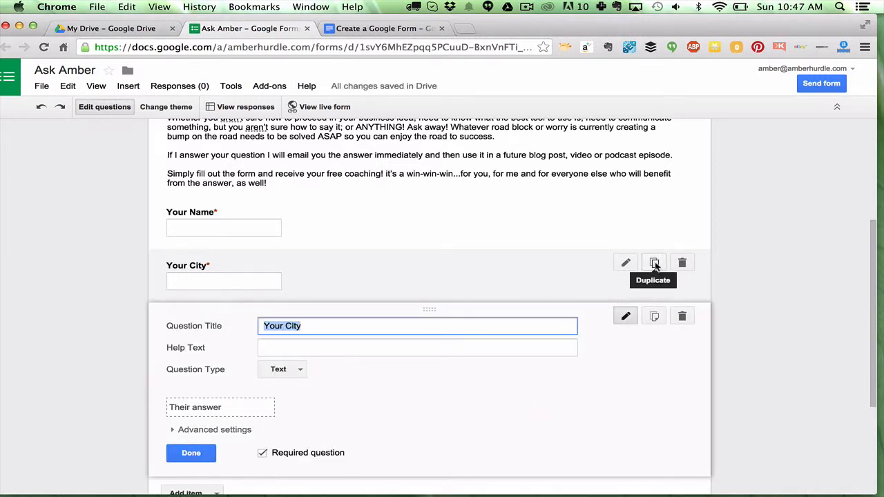
pyautogui.write('Your ')
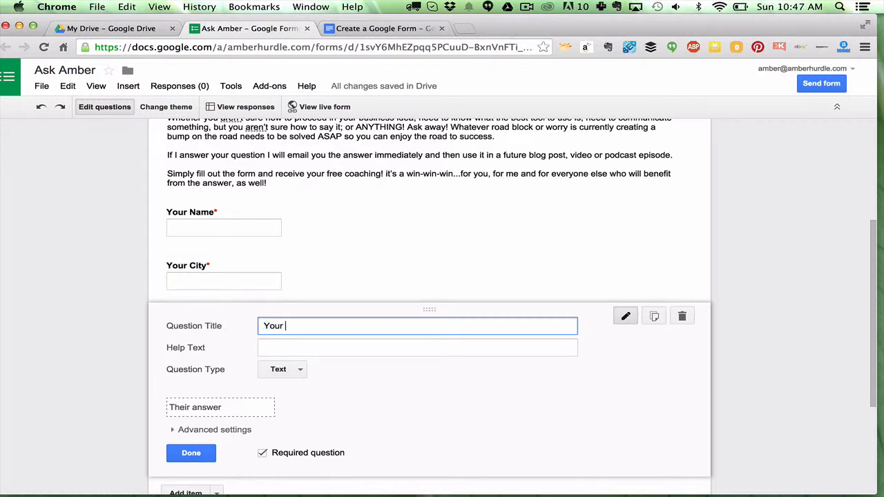
pyautogui.write('State')
pyautogui.click(189, 454)
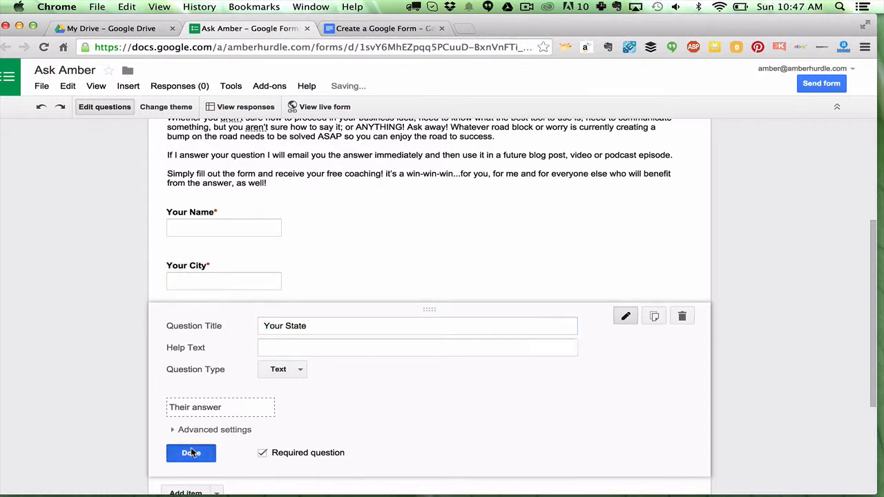
# - Duplicate the Your State question, keeping the copy titled Your State
pyautogui.click(655, 318)
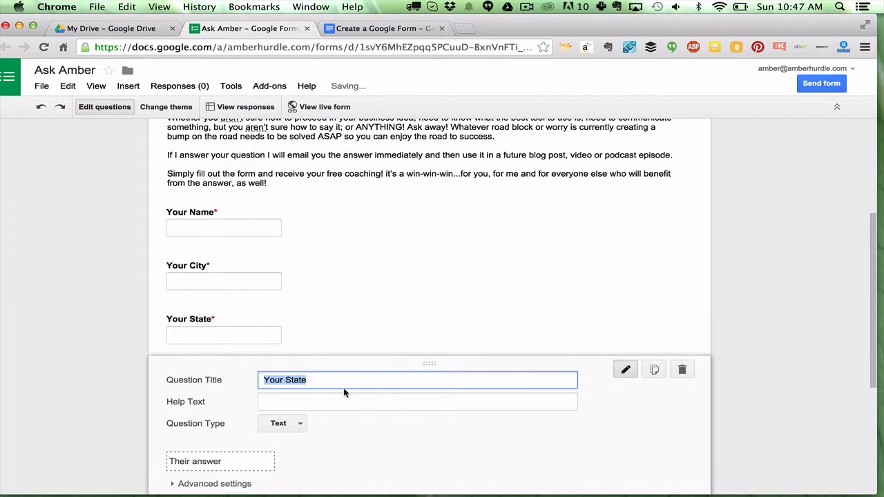
pyautogui.scroll(-3, 343, 388)
pyautogui.write('Yo')
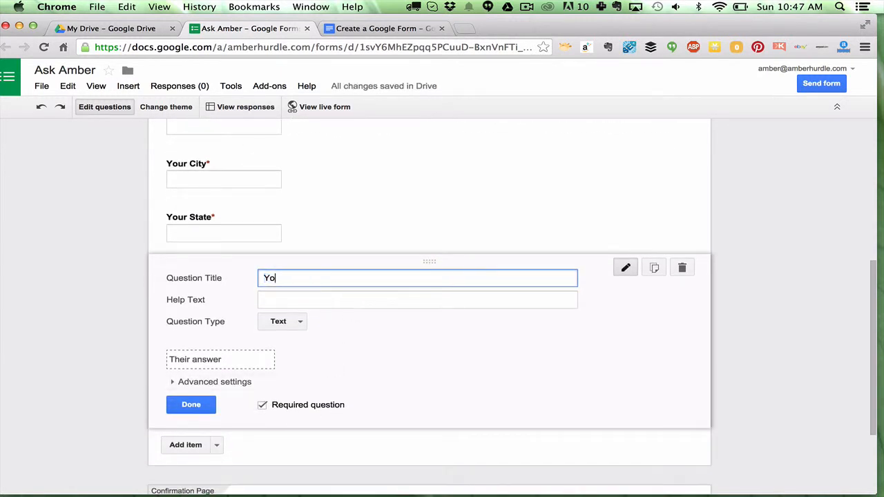
pyautogui.write('ur State')
pyautogui.click(191, 405)
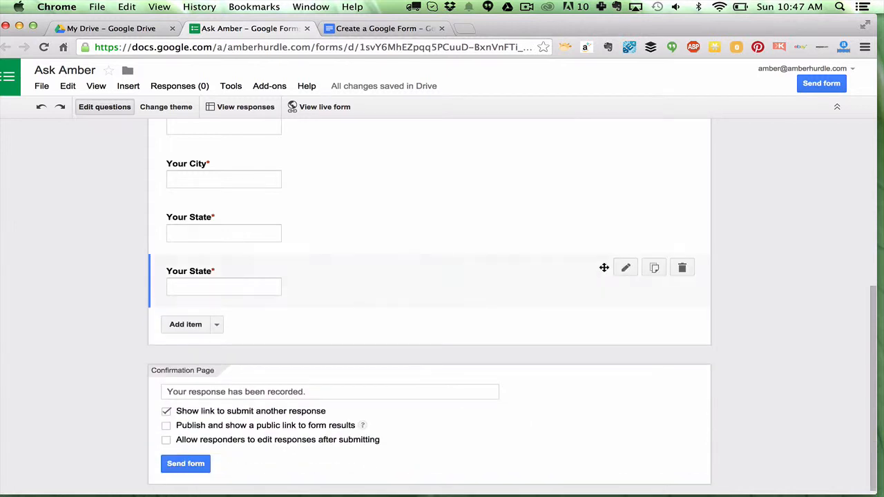
# - Duplicate the second Your State question and retitle the copy Your Country
pyautogui.click(654, 269)
pyautogui.write('Your C')
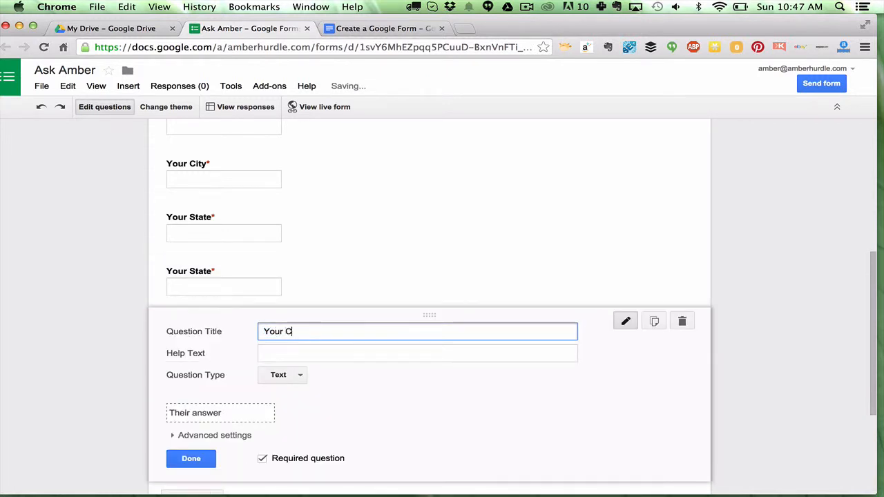
pyautogui.write('ountry')
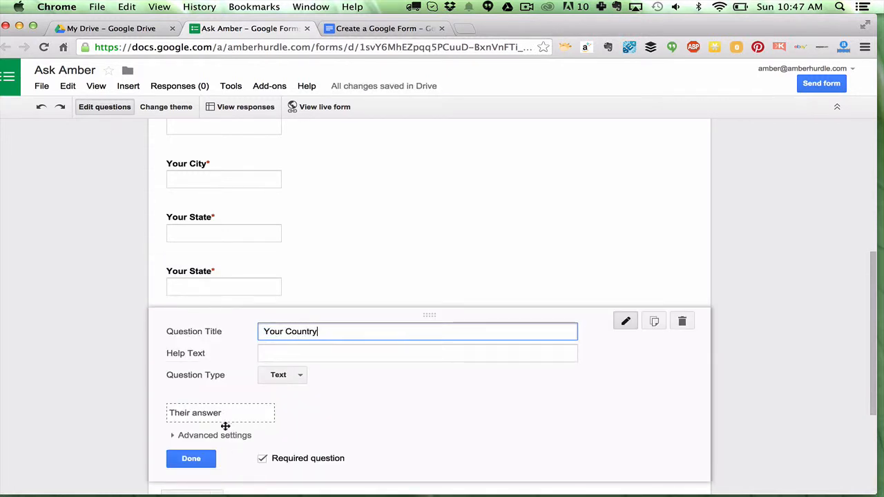
pyautogui.click(191, 459)
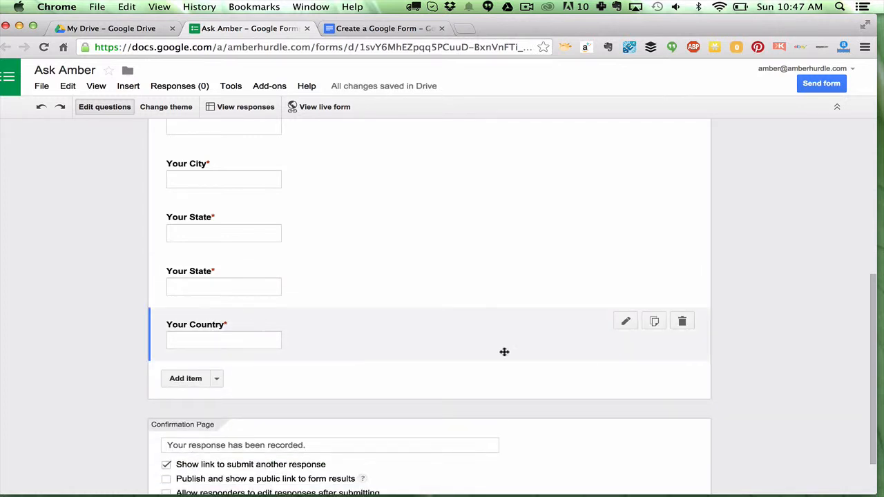
pyautogui.click(625, 325)
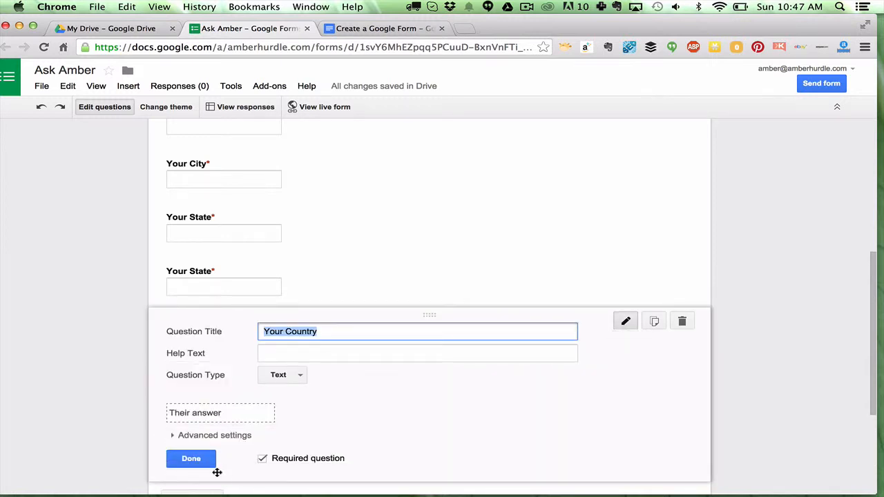
pyautogui.click(198, 460)
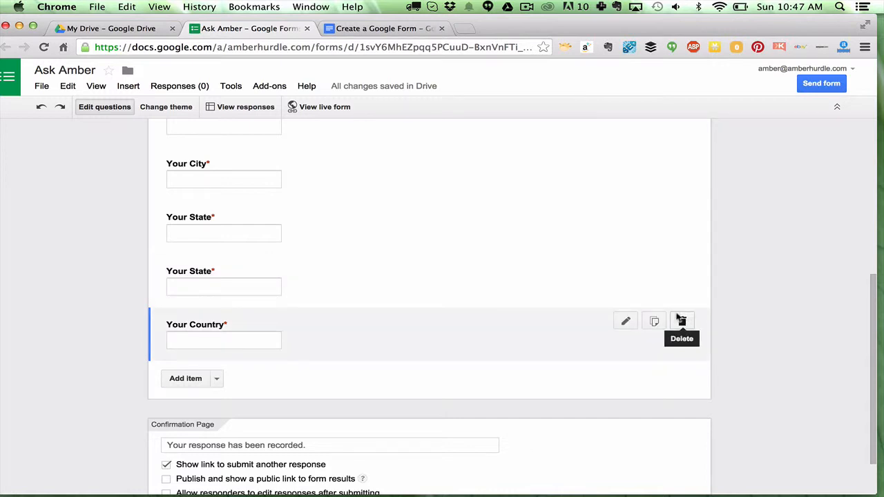
# - Copy the privacy paragraph under Your Email Address from the Create a Google Form document
pyautogui.click(328, 28)
pyautogui.scroll(-3, 302, 205)
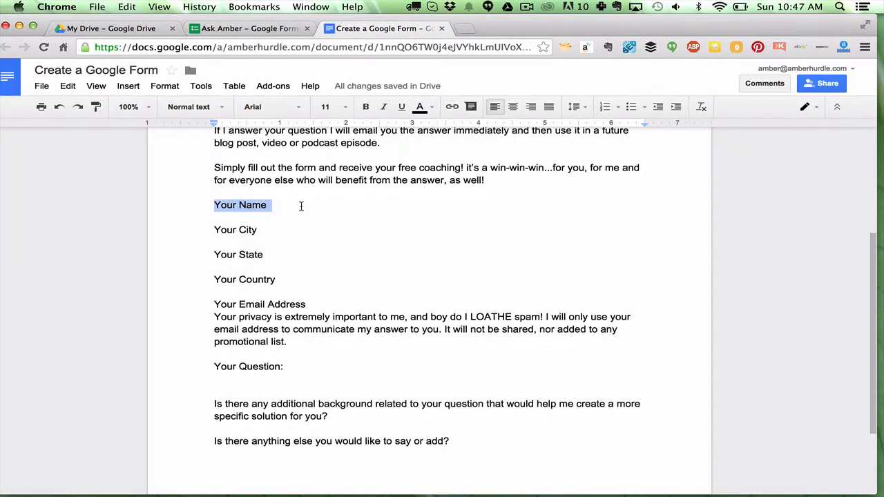
pyautogui.moveTo(289, 304); pyautogui.dragTo(192, 282)
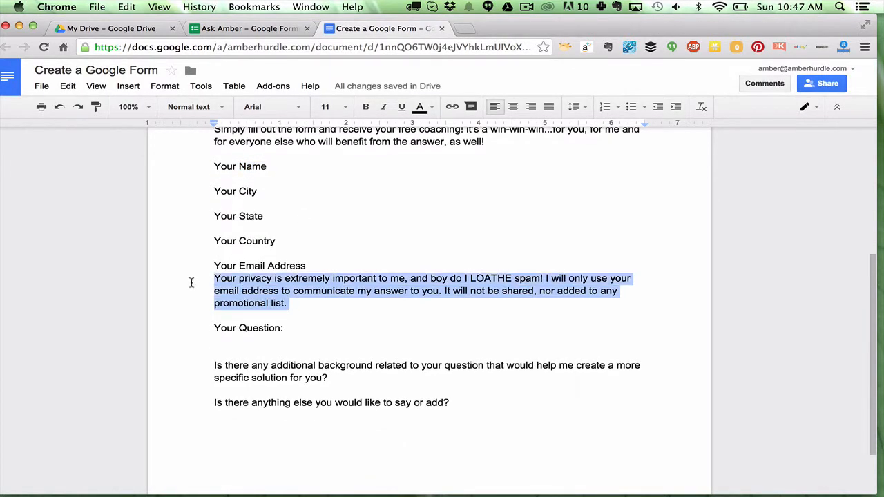
pyautogui.click(256, 28)
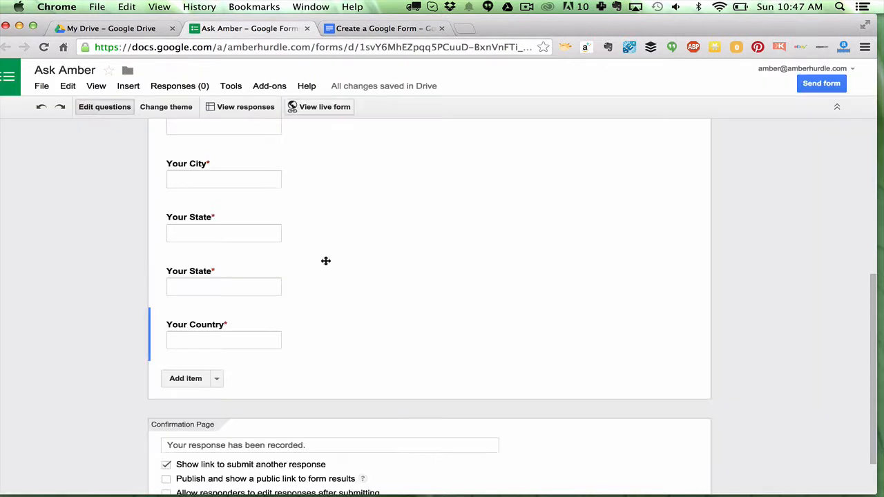
# - Add a required question titled Your Email Address with the copied privacy paragraph as its help text
pyautogui.click(185, 379)
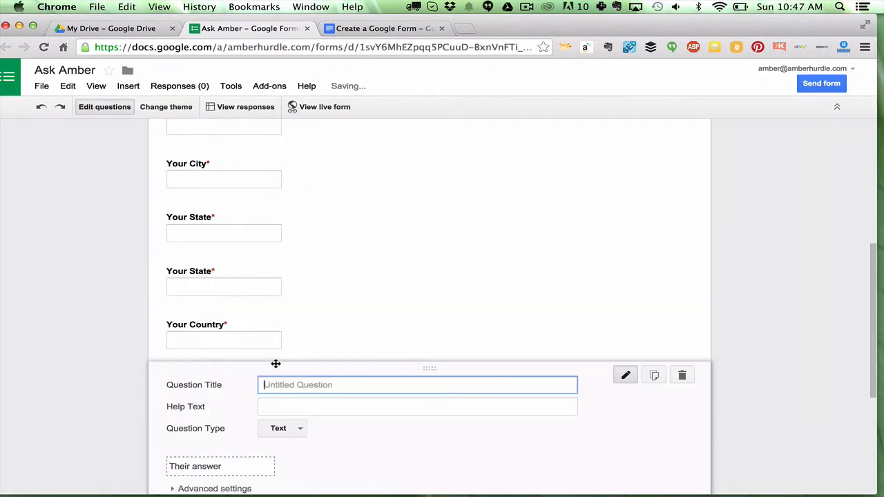
pyautogui.write('Your Email Address')
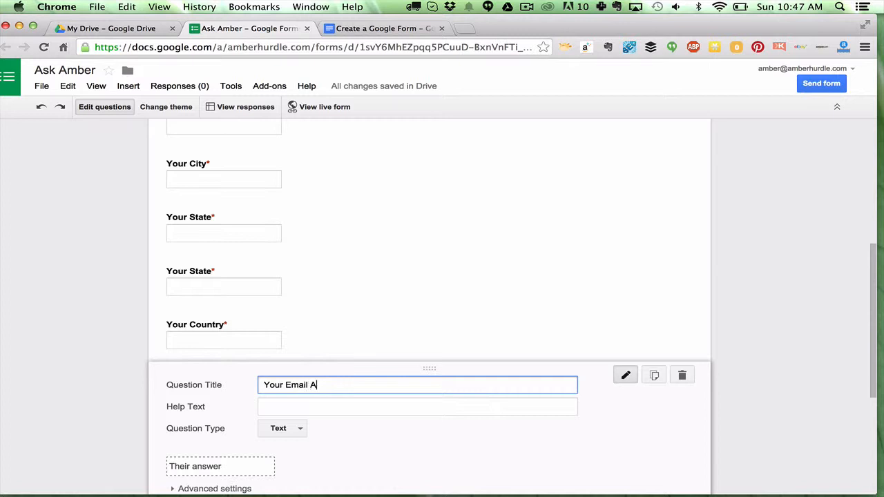
pyautogui.click(266, 407)
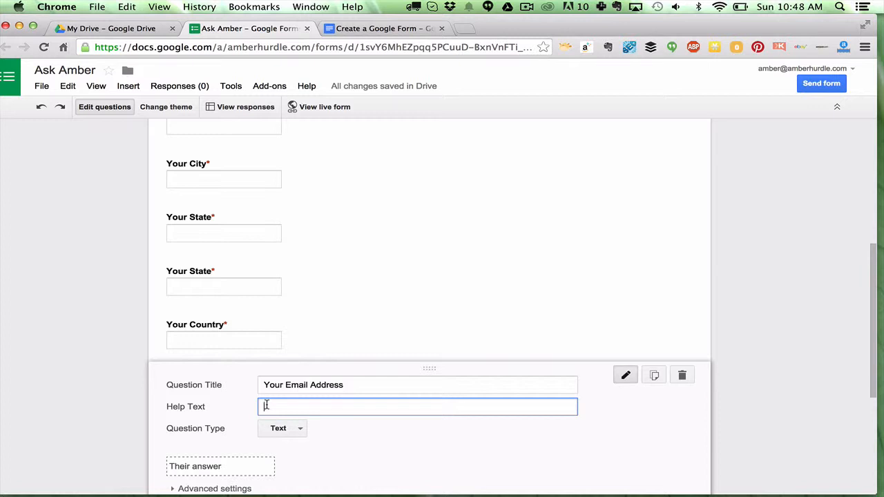
pyautogui.press('super+v')
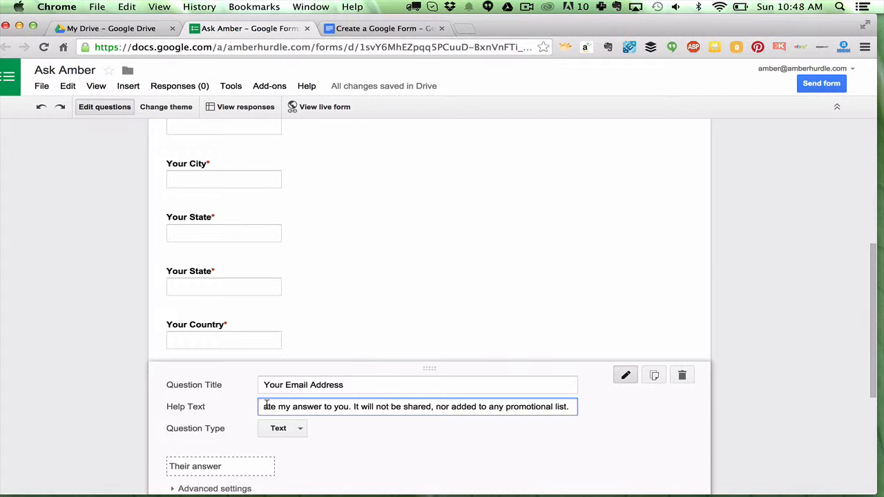
pyautogui.scroll(-1, 335, 392)
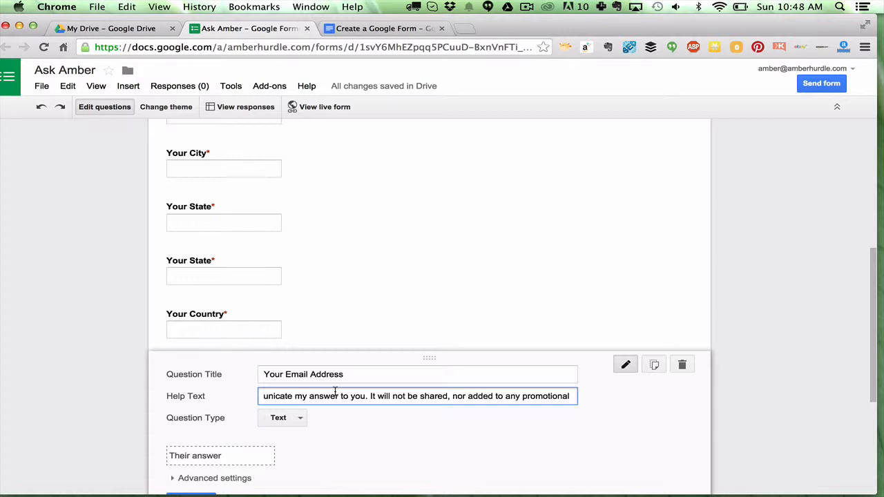
pyautogui.scroll(-3, 335, 393)
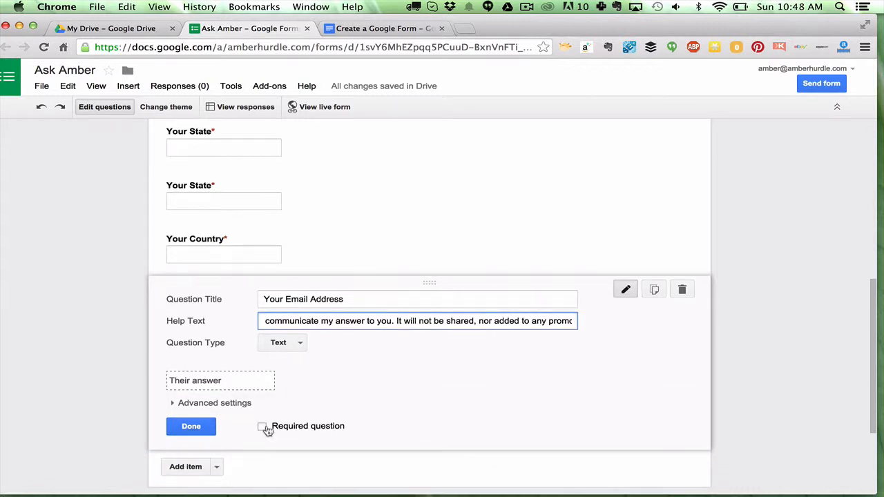
pyautogui.click(262, 427)
pyautogui.click(191, 427)
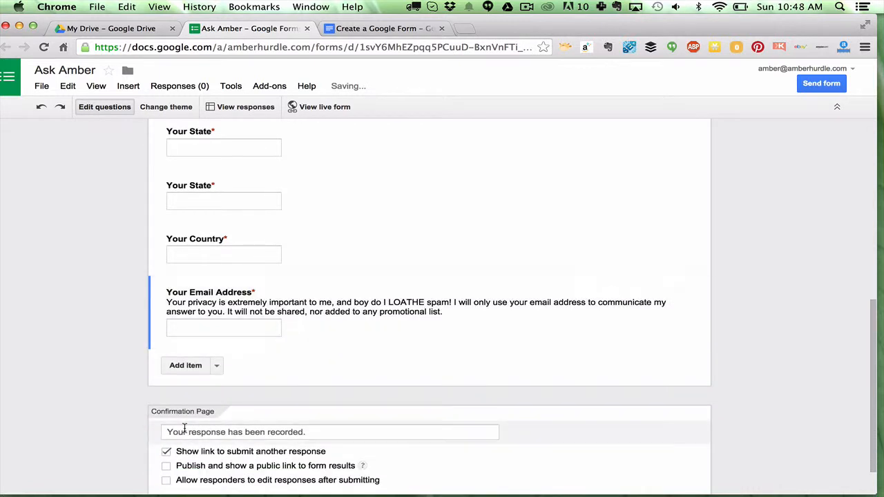
# - Add a new question and copy the additional background question text from the document
pyautogui.click(184, 367)
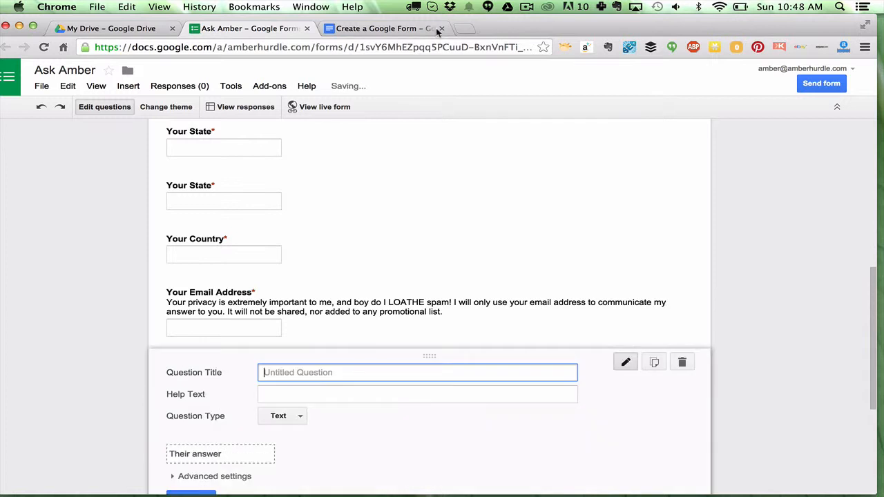
pyautogui.click(391, 29)
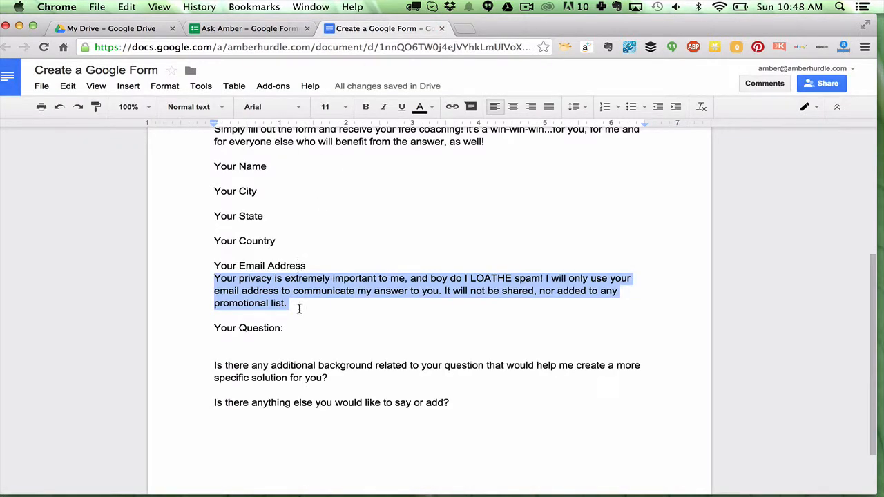
pyautogui.click(299, 312)
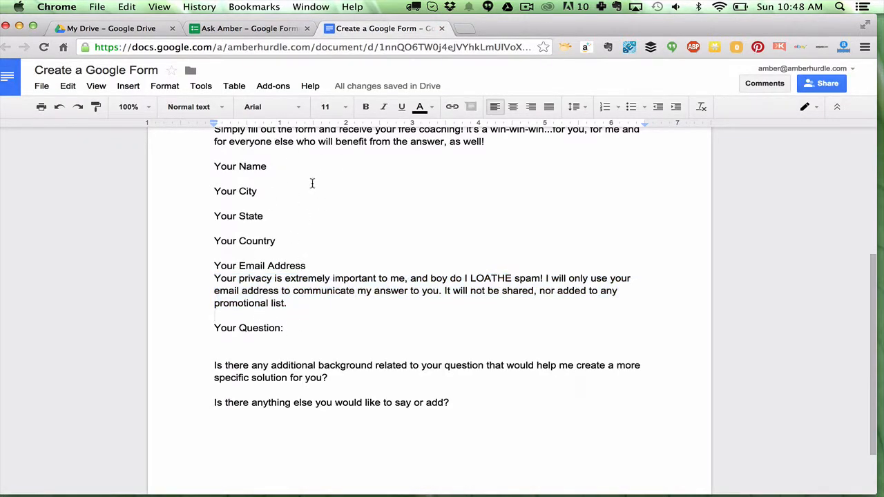
pyautogui.moveTo(333, 378); pyautogui.dragTo(201, 365)
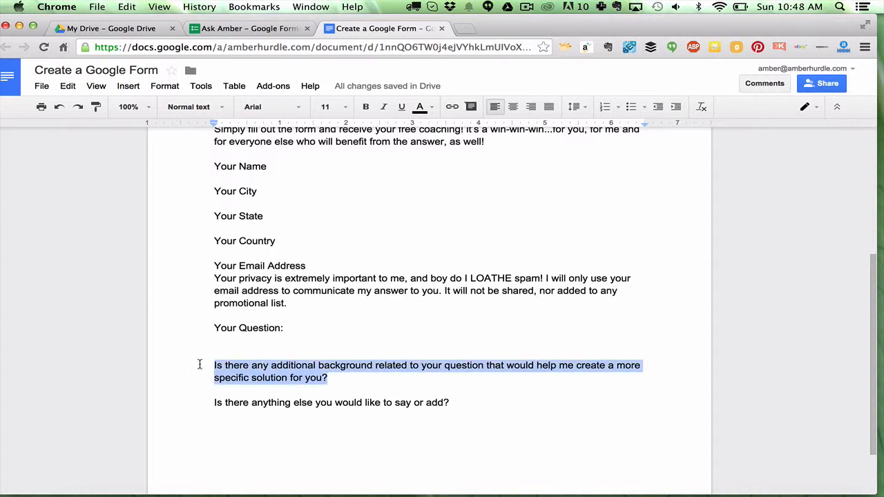
pyautogui.click(249, 28)
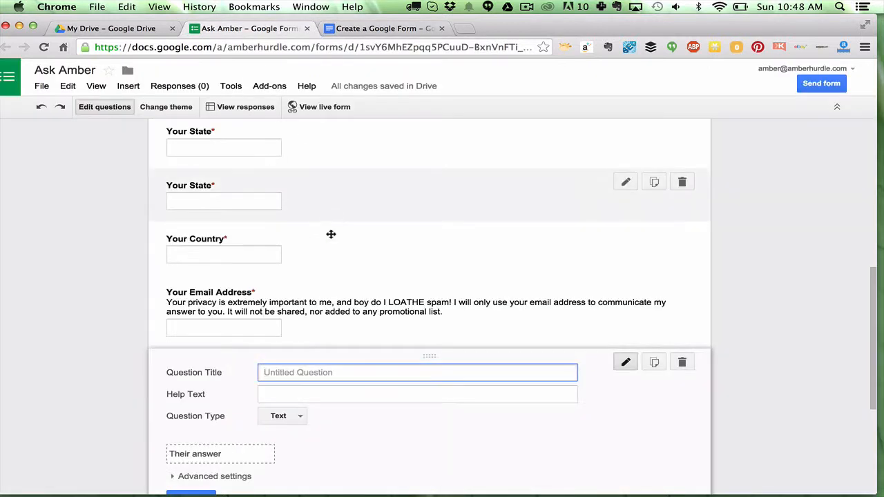
# - Title the new question Your Question and make it required
pyautogui.write('Yoru')
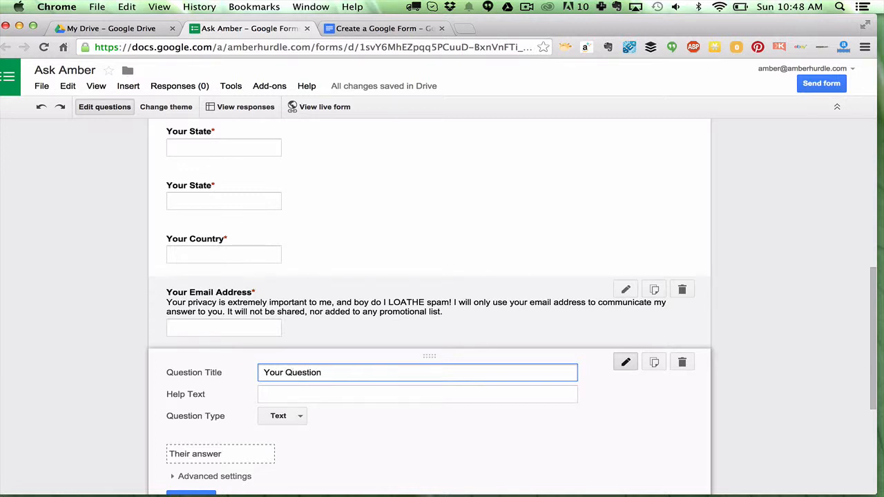
pyautogui.scroll(-5, 311, 370)
pyautogui.click(266, 380)
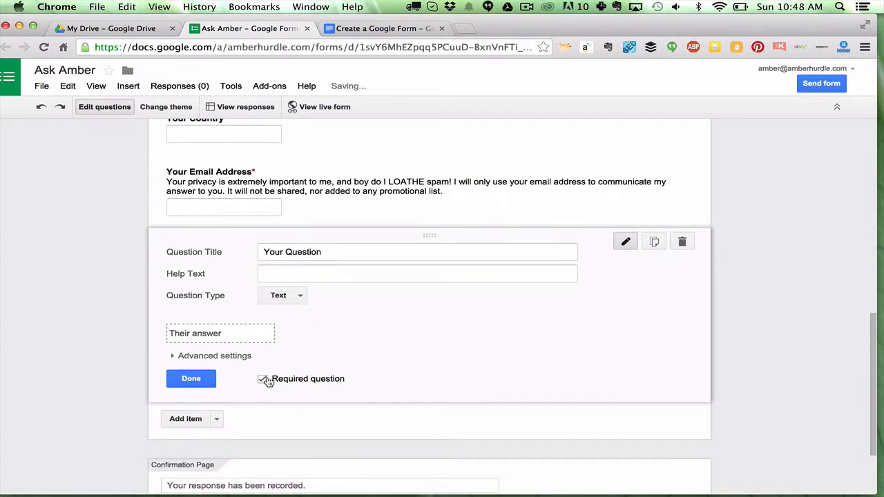
pyautogui.click(185, 381)
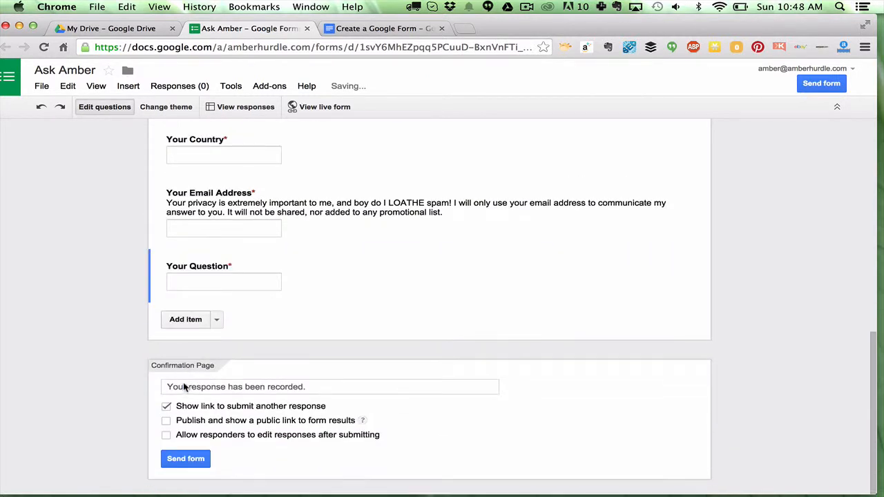
# - Add a Paragraph text question titled with the pasted additional background question
pyautogui.click(185, 320)
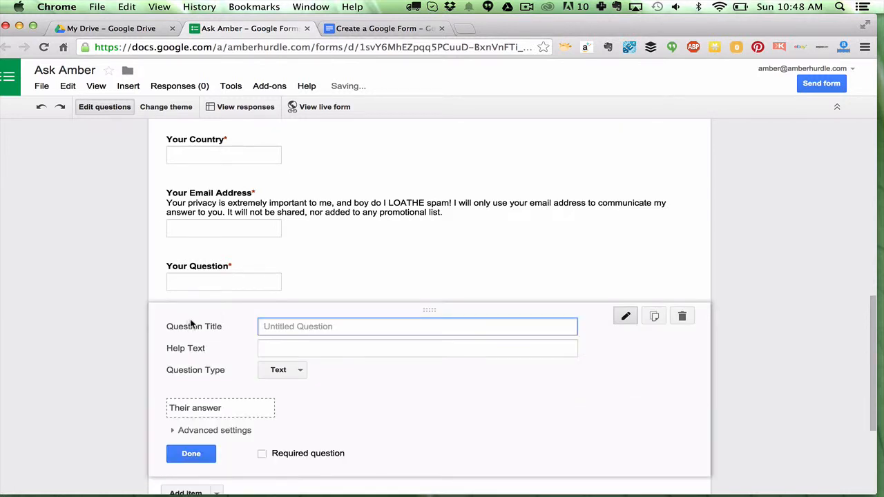
pyautogui.press('super+v')
pyautogui.click(299, 373)
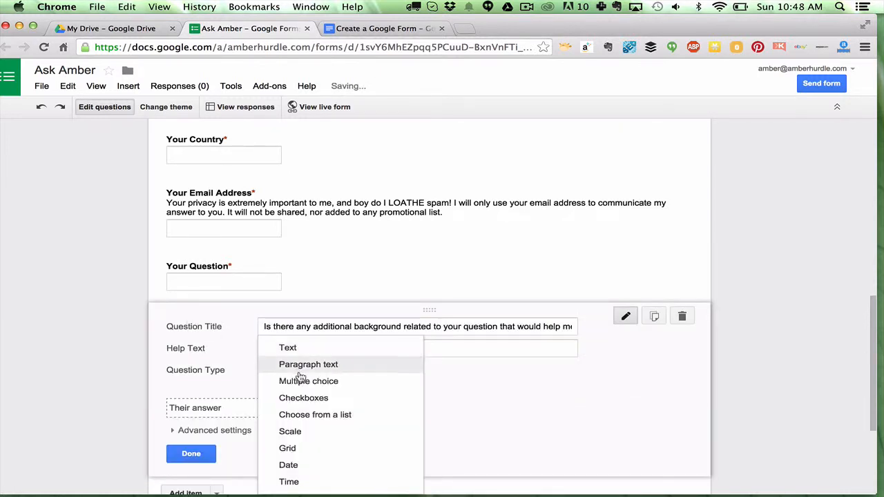
pyautogui.click(297, 308)
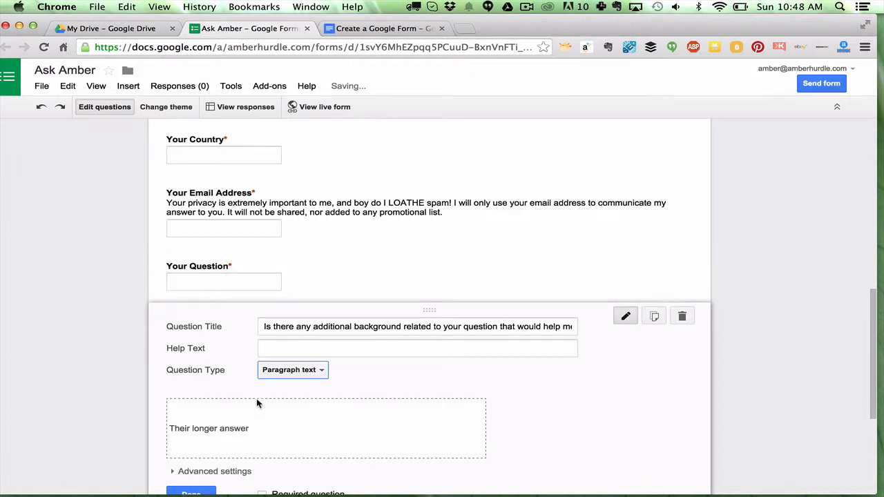
pyautogui.scroll(-3, 257, 403)
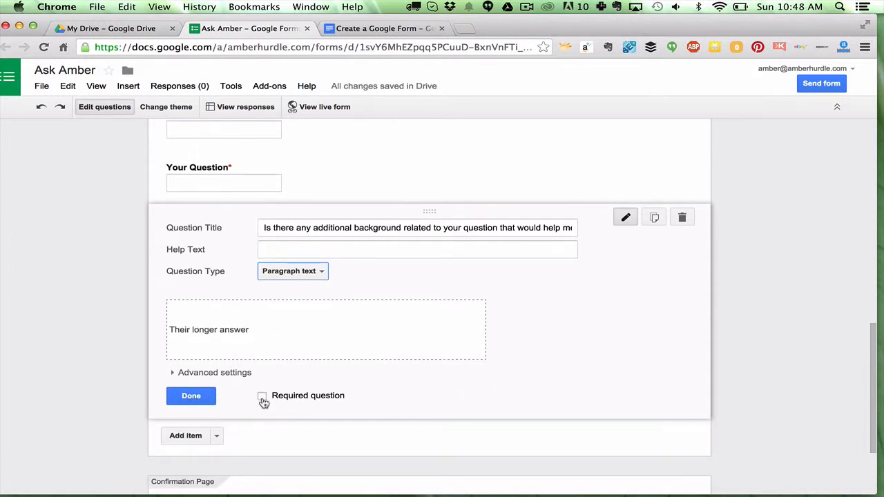
pyautogui.click(191, 395)
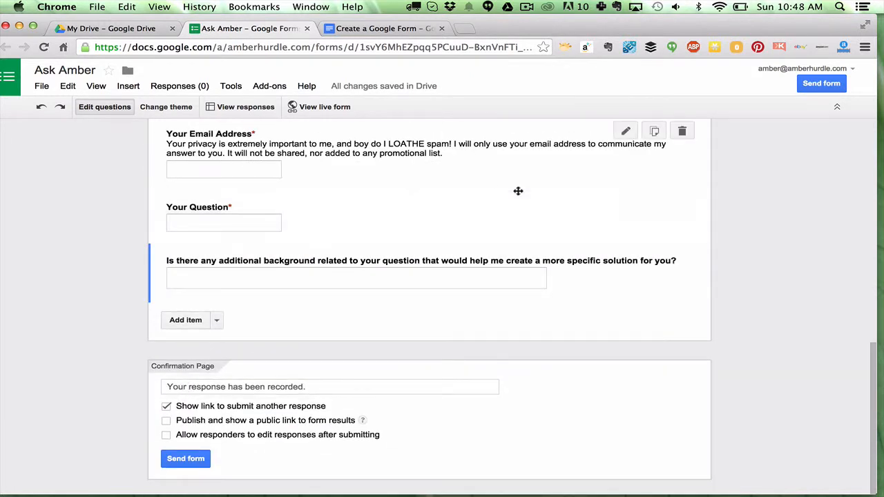
# - Change the Your Question item to a Paragraph text question
pyautogui.click(625, 204)
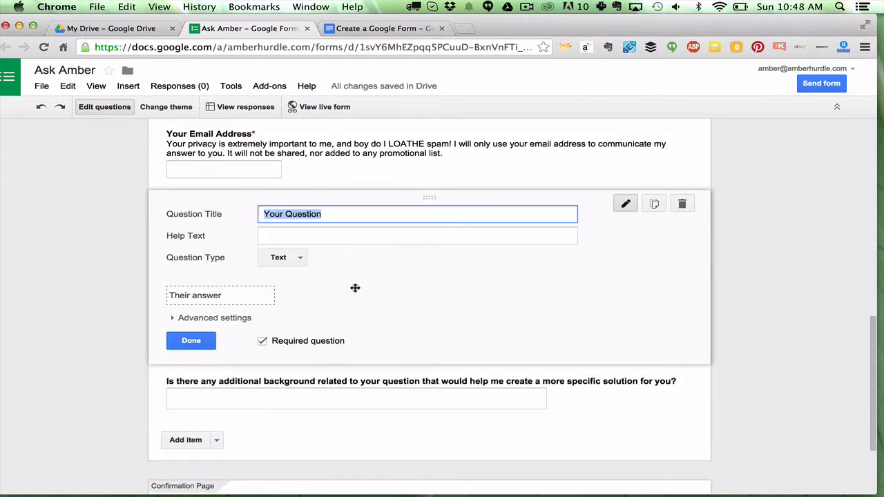
pyautogui.click(283, 257)
pyautogui.click(288, 273)
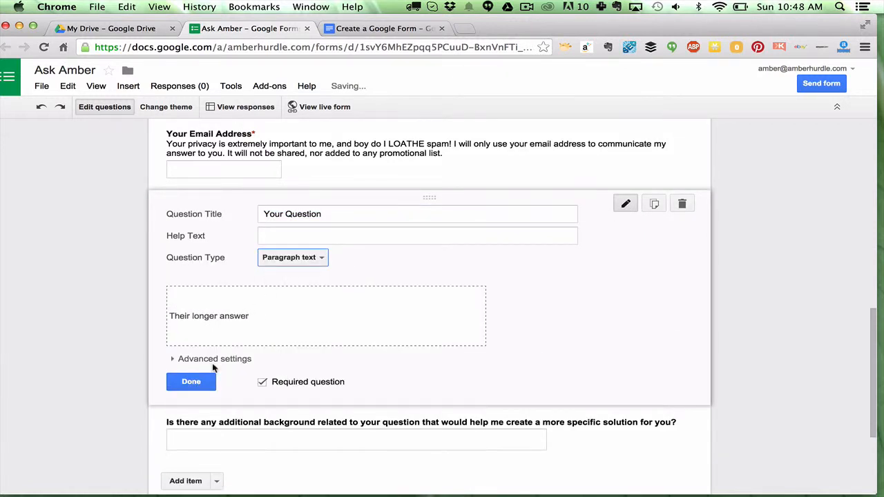
pyautogui.click(191, 381)
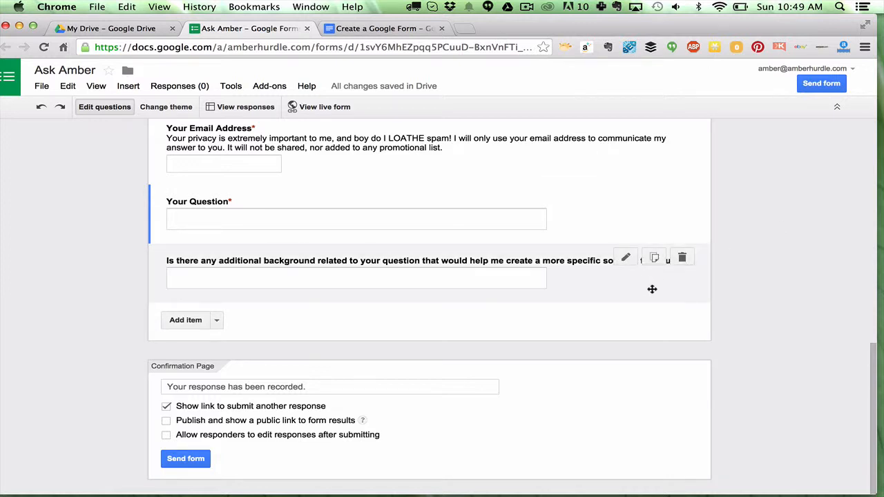
# - Copy the line 'Is there anything else you would like to say or add?' from the document
pyautogui.click(362, 29)
pyautogui.scroll(-2, 283, 204)
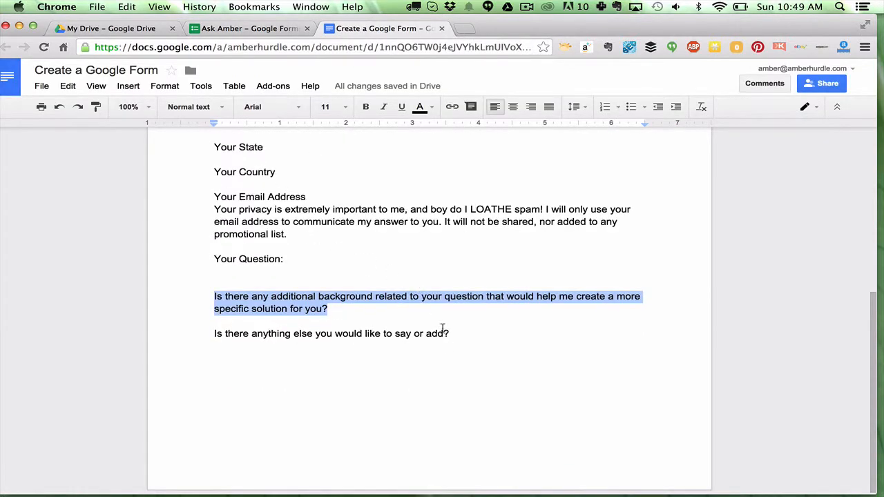
pyautogui.moveTo(458, 335); pyautogui.dragTo(192, 335)
pyautogui.press('super+c')
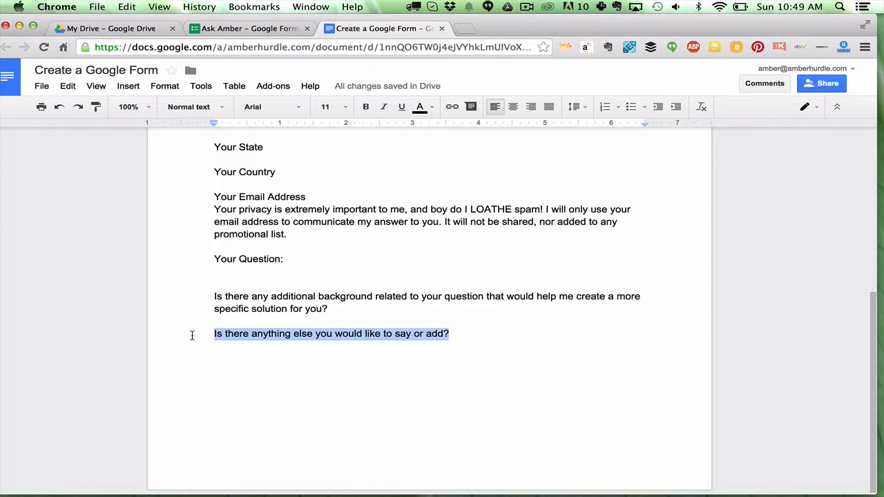
pyautogui.click(242, 29)
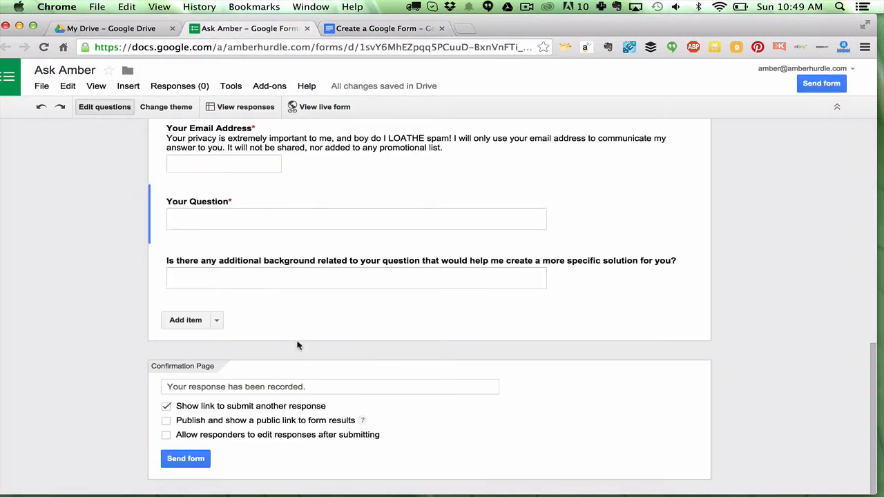
# - Add a Paragraph text question titled 'Is there anything else you would like to say or add?' from the pasted text
pyautogui.click(191, 319)
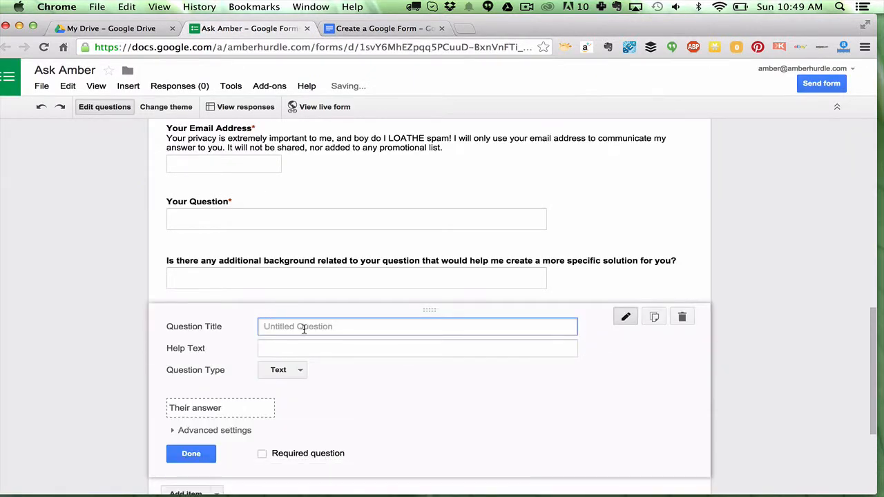
pyautogui.press('super+v')
pyautogui.click(280, 370)
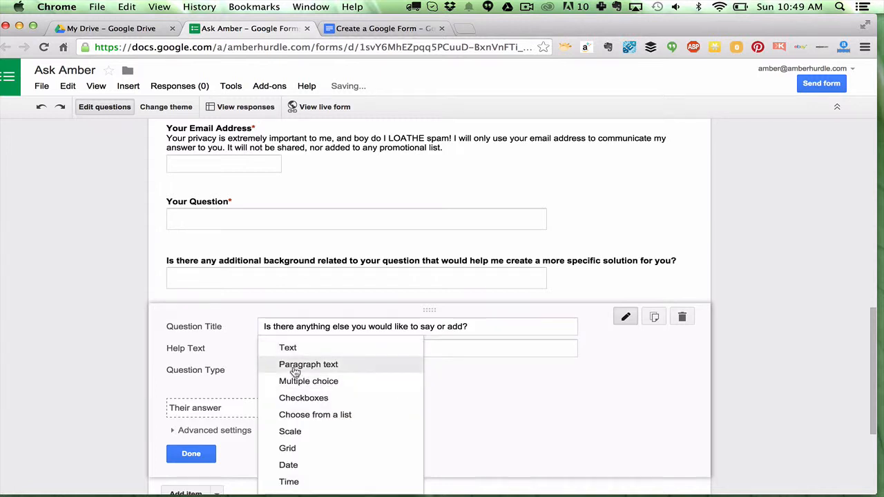
pyautogui.click(295, 370)
pyautogui.scroll(-3, 286, 369)
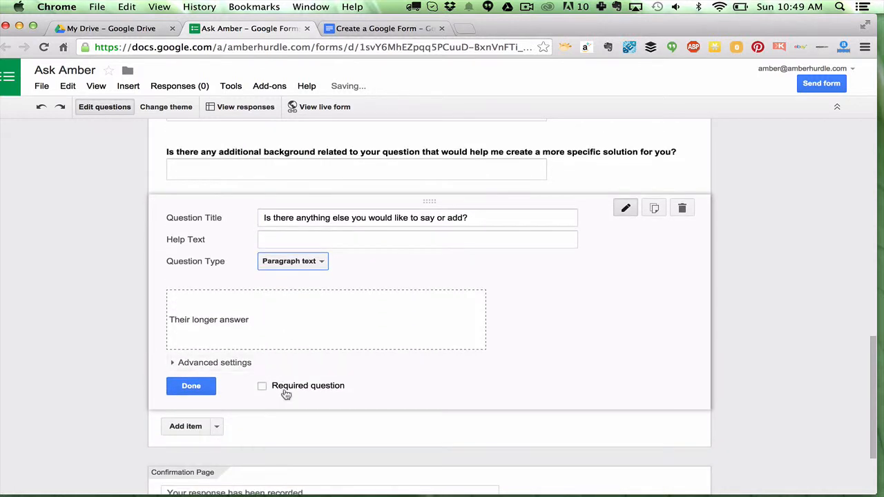
pyautogui.click(191, 386)
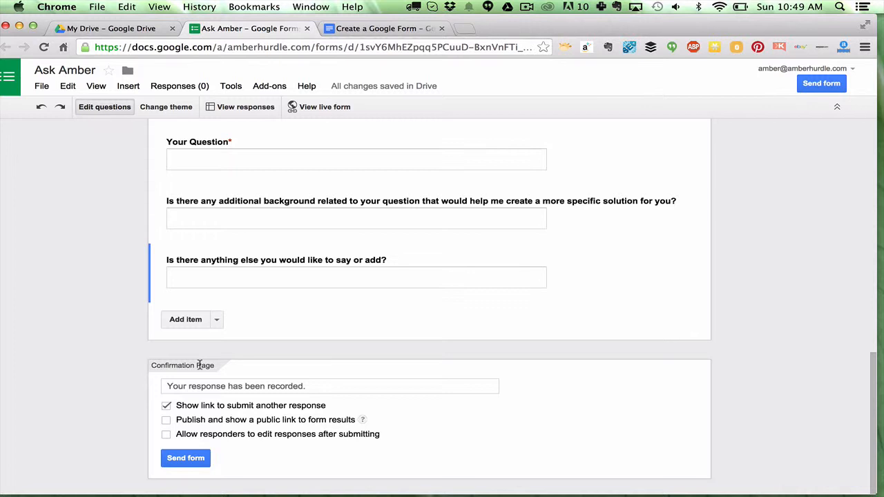
# - Replace the confirmation message with 'Thank you for your question! I can't wait to respond!'
pyautogui.click(167, 387)
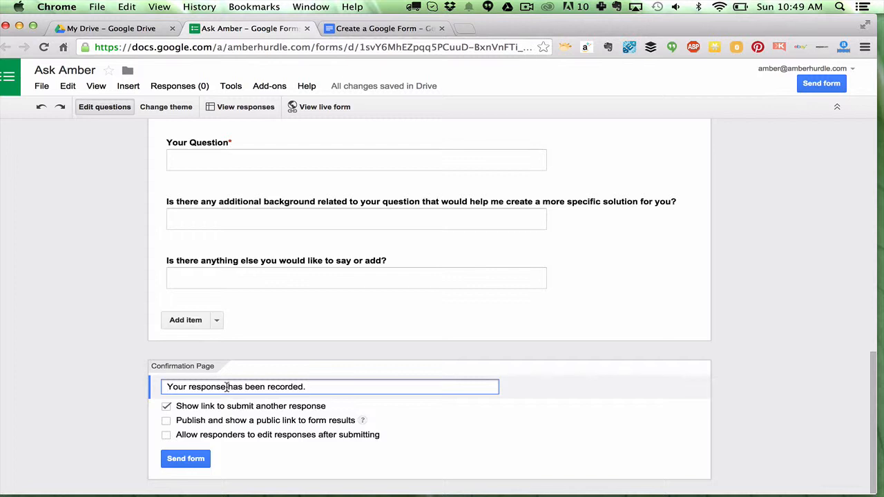
pyautogui.write('Thank you! ')
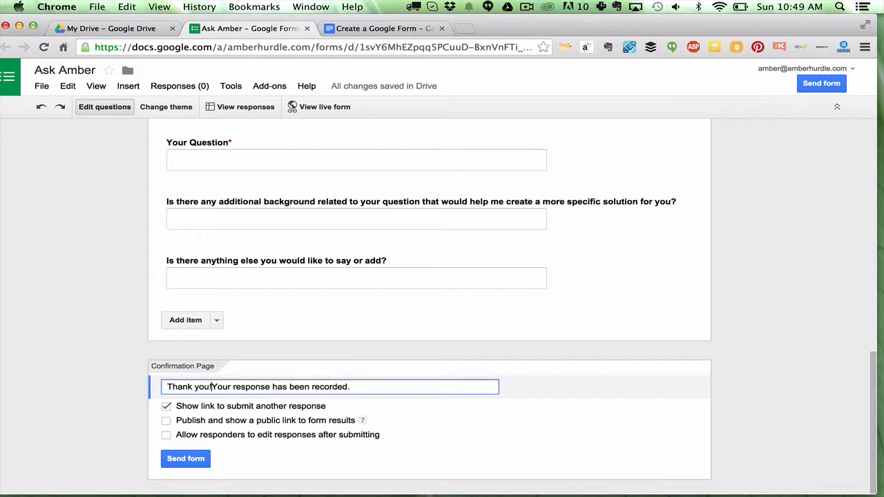
pyautogui.write("I can't wait to ")
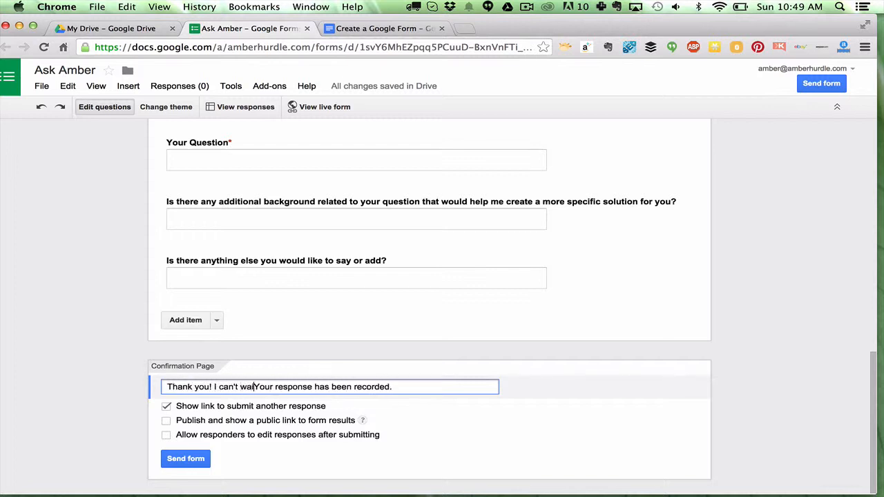
pyautogui.write('respond!')
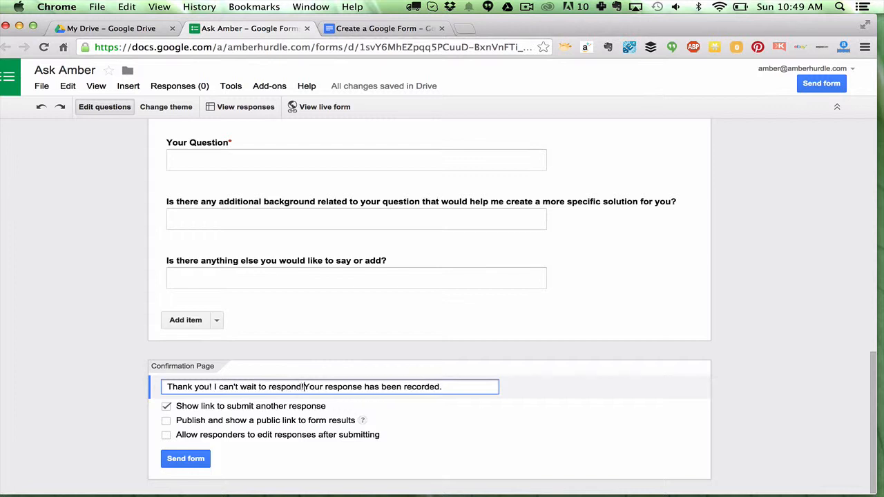
pyautogui.click(209, 387)
pyautogui.write('for your q')
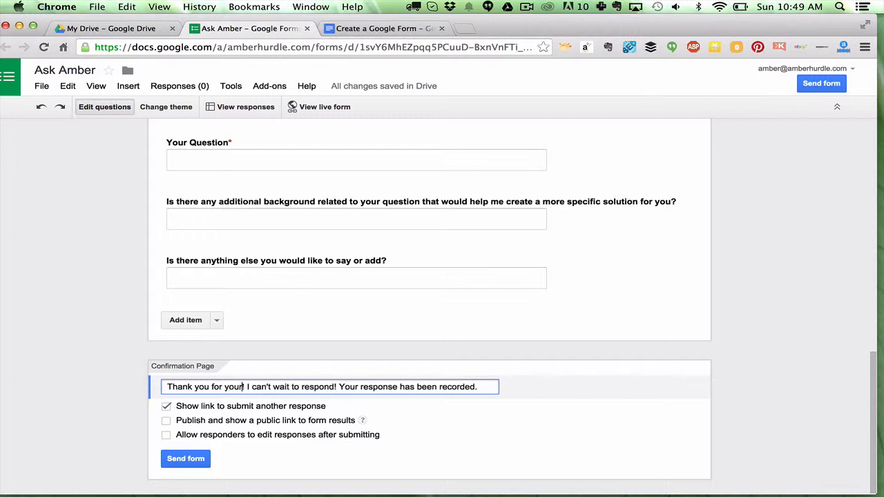
pyautogui.write('uestion')
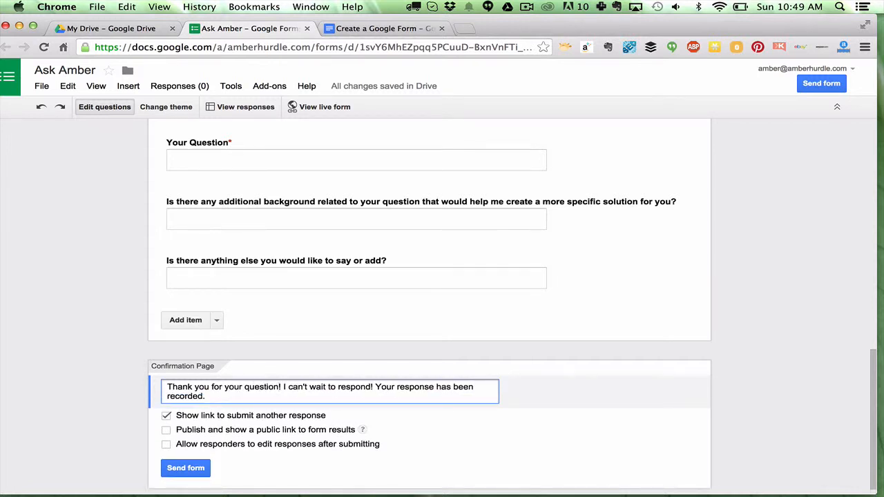
pyautogui.moveTo(376, 387); pyautogui.dragTo(380, 405)
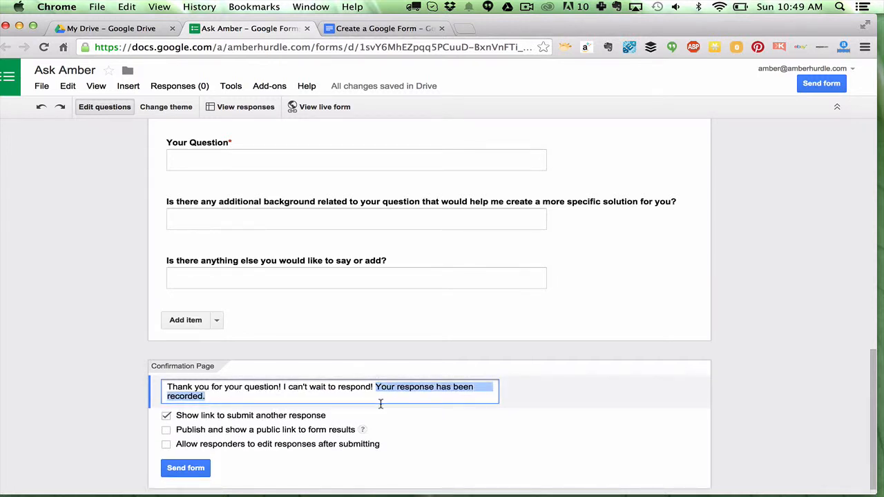
pyautogui.press('BackSpace')
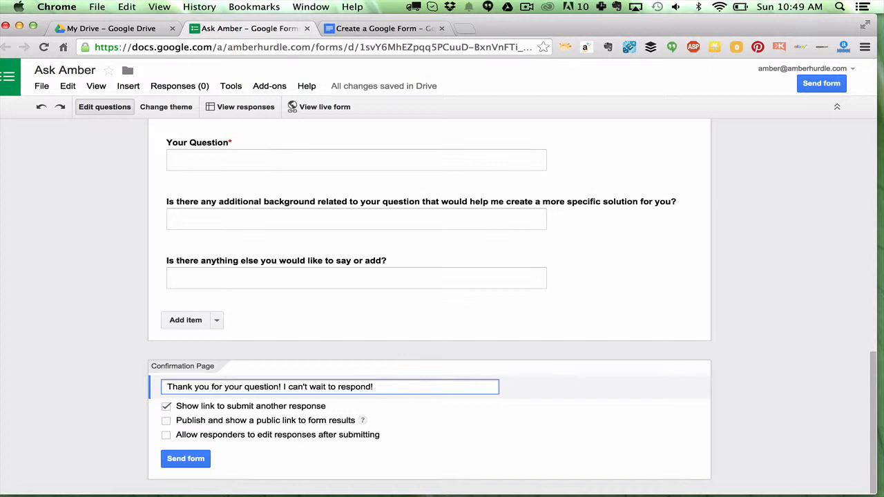
# - Append 'Check back to AmberHurdle.com to see if your question was used on the site!' to the confirmation message
pyautogui.write('Check back to AmberHurdle')
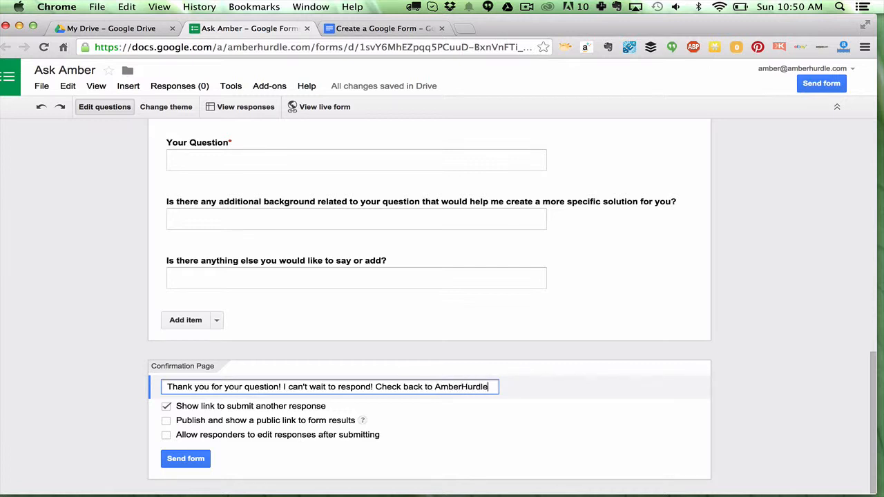
pyautogui.write('.com to see ')
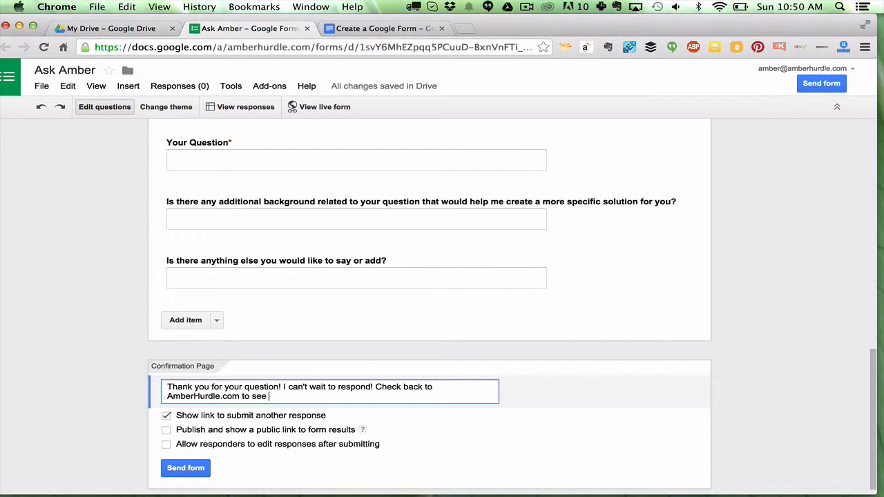
pyautogui.write('if your question was used ')
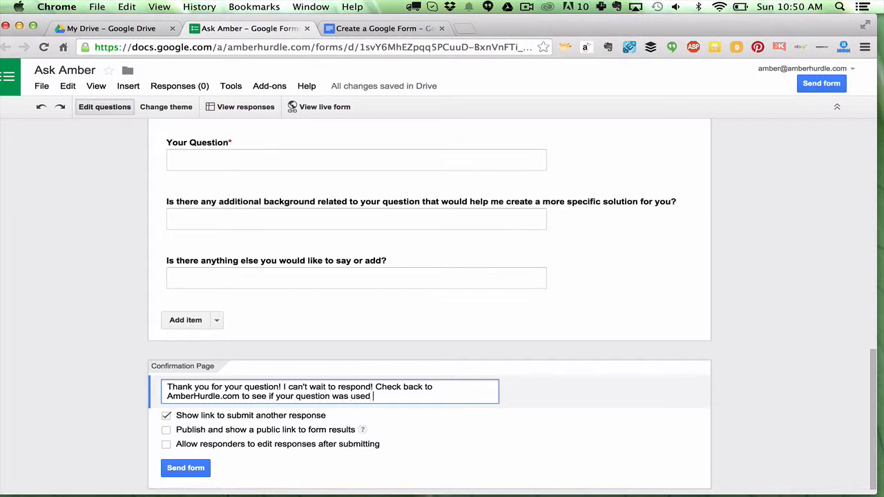
pyautogui.write('on the site!')
# - Turn off the link to submit another response and allow responders to edit responses after submitting
pyautogui.scroll(-1, 373, 403)
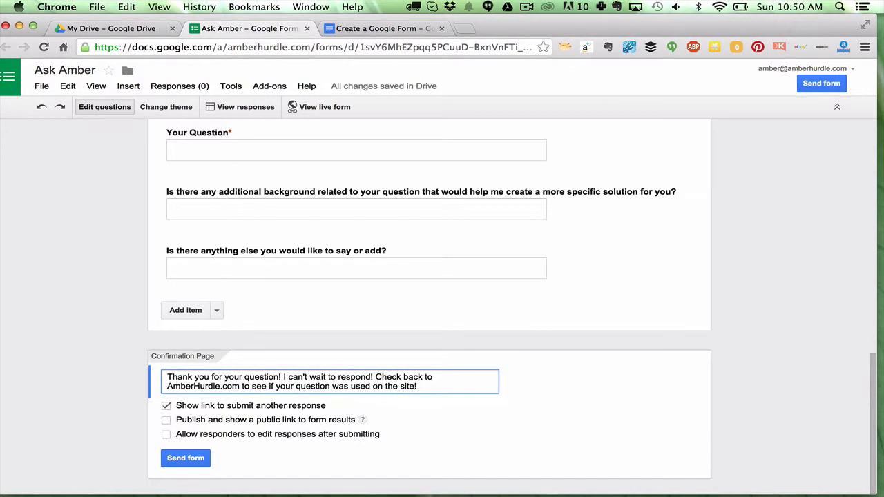
pyautogui.click(166, 406)
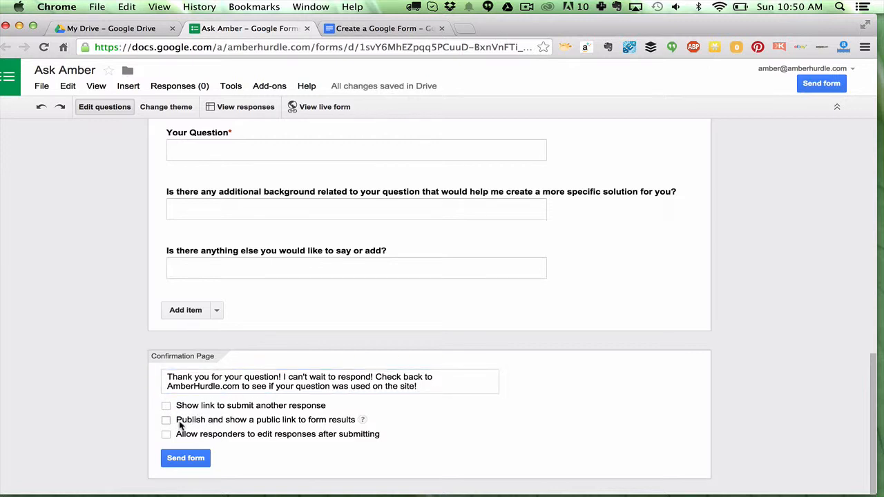
pyautogui.click(167, 421)
pyautogui.click(167, 420)
pyautogui.click(167, 435)
# - Open the form's sharing options, select the share link and switch it to a short URL
pyautogui.click(177, 457)
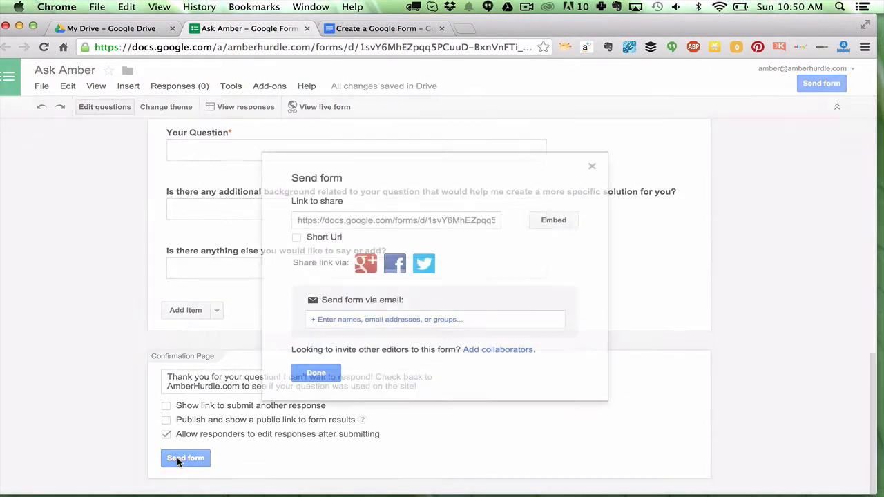
pyautogui.click(441, 220)
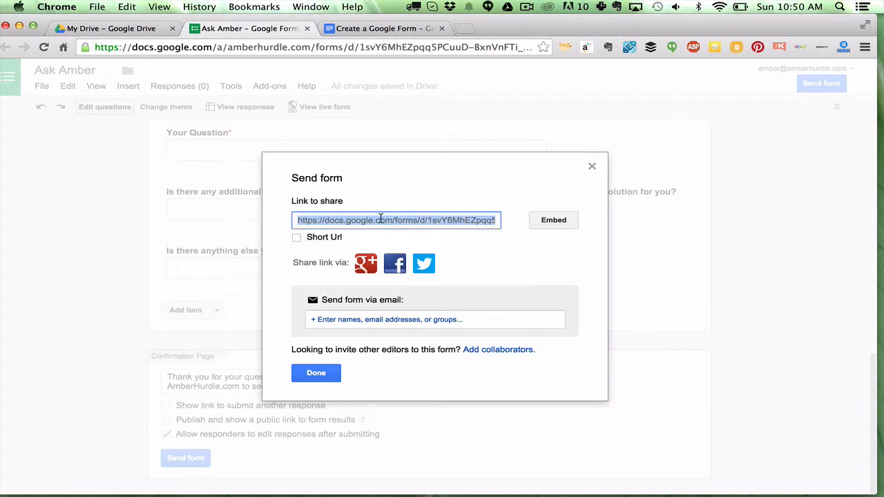
pyautogui.click(297, 237)
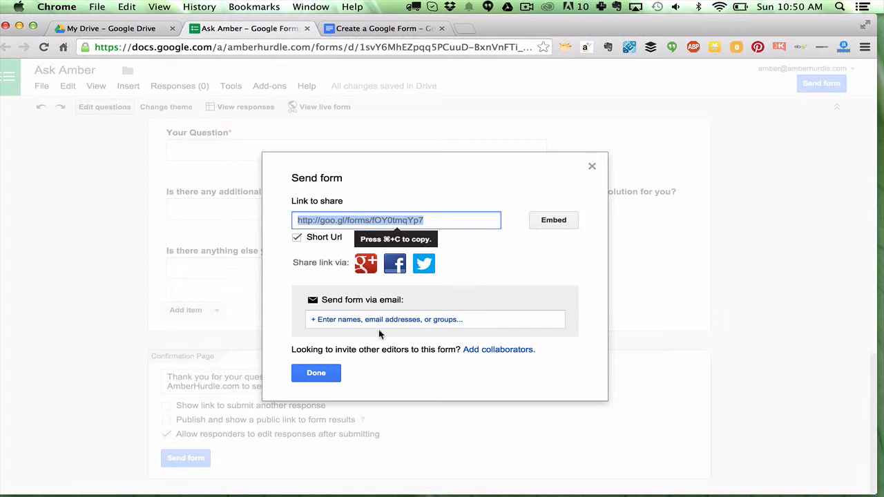
# - Open the embed options, select the embed HTML code and close the embed dialog
pyautogui.click(541, 220)
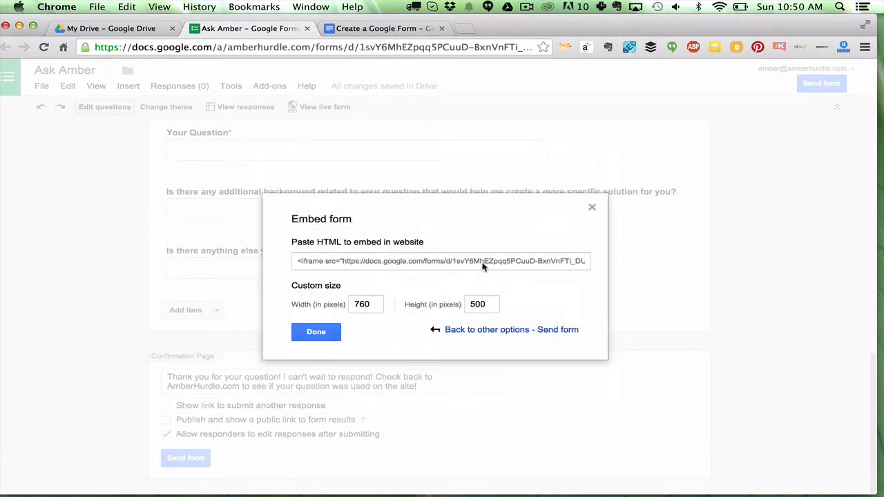
pyautogui.click(477, 261)
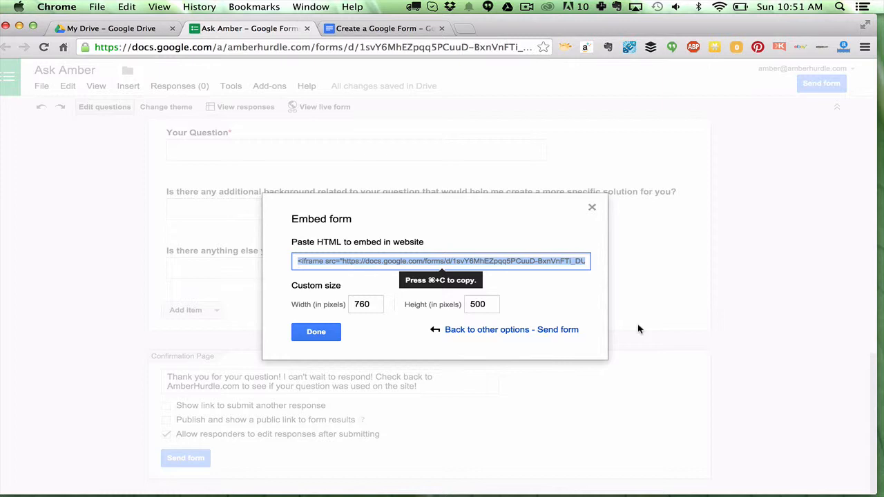
pyautogui.click(318, 332)
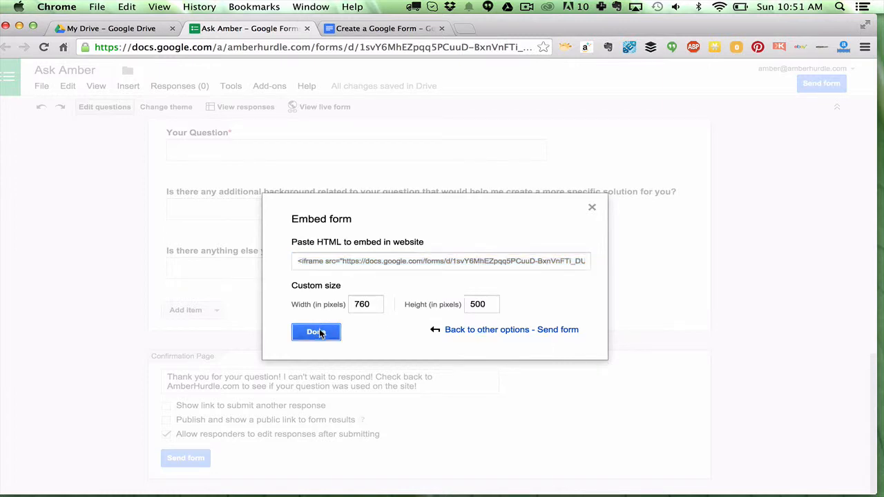
pyautogui.scroll(3, 320, 159)
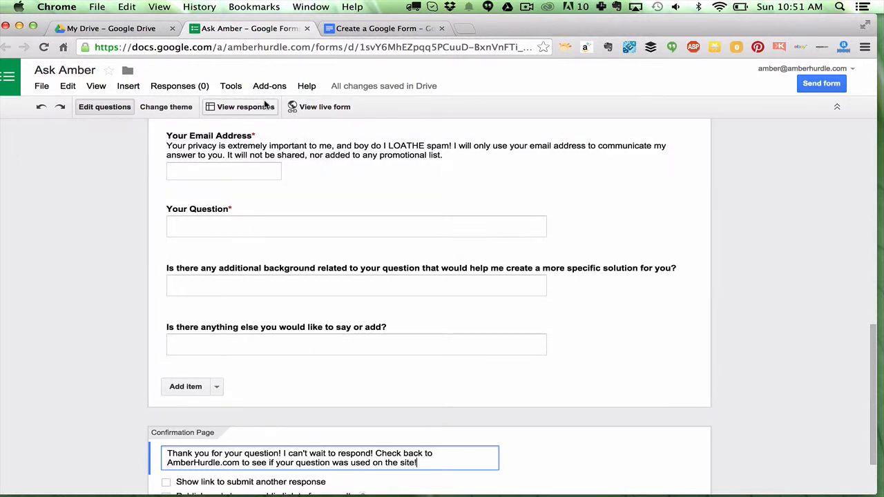
pyautogui.click(223, 90)
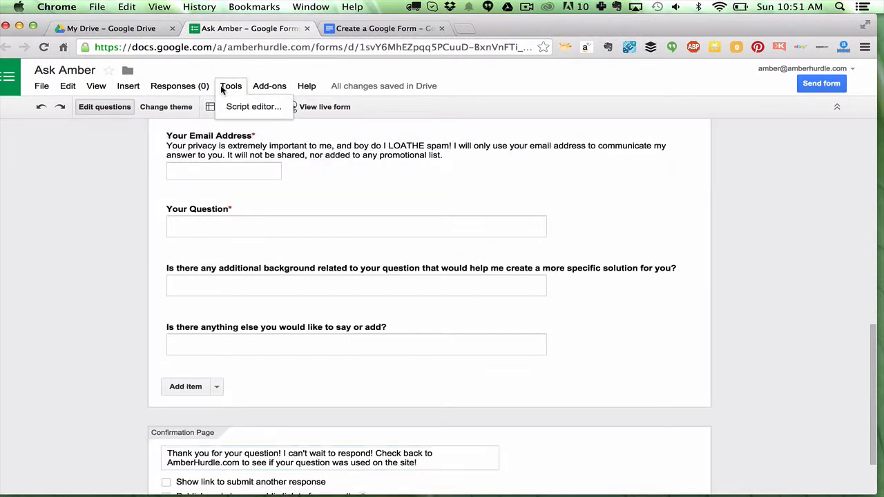
pyautogui.click(363, 131)
pyautogui.click(363, 131)
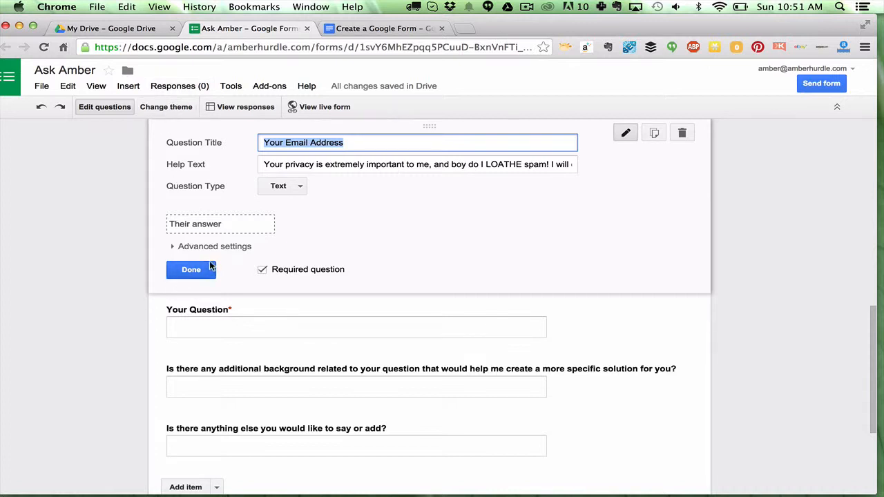
pyautogui.click(193, 270)
# - Open the theme options and browse through the default themes
pyautogui.click(166, 106)
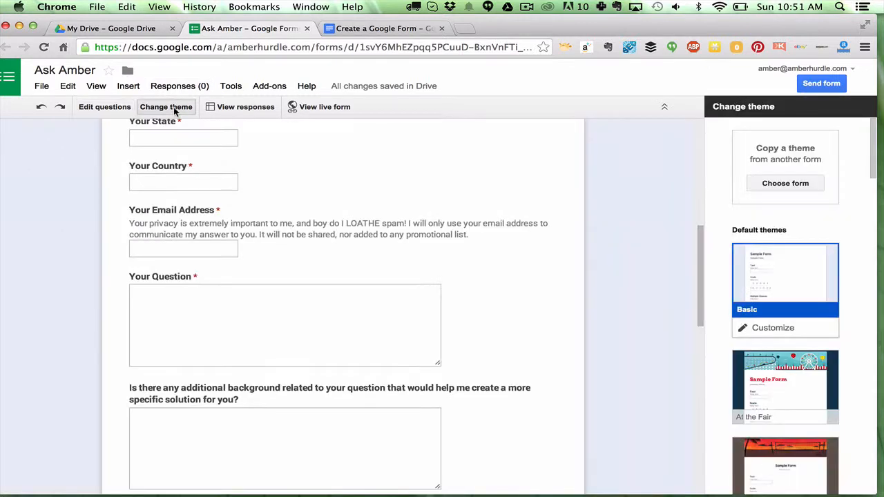
pyautogui.scroll(-5, 809, 330)
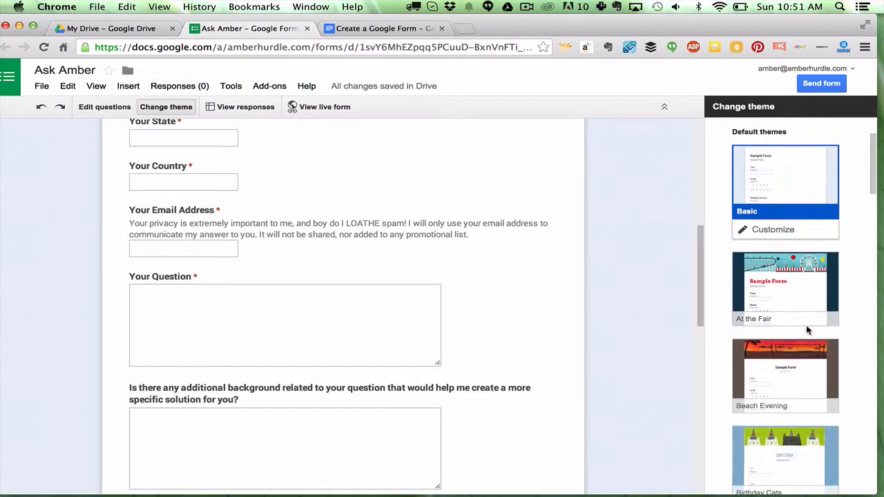
pyautogui.scroll(-8, 807, 331)
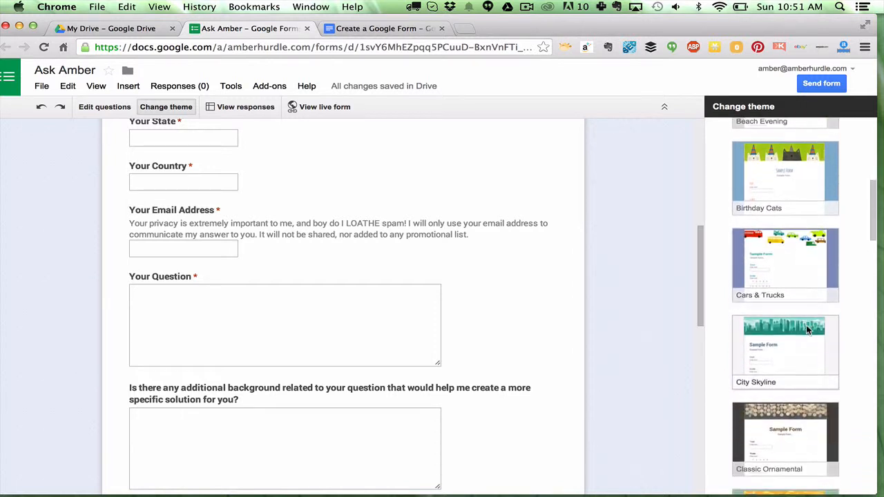
pyautogui.scroll(-5, 807, 330)
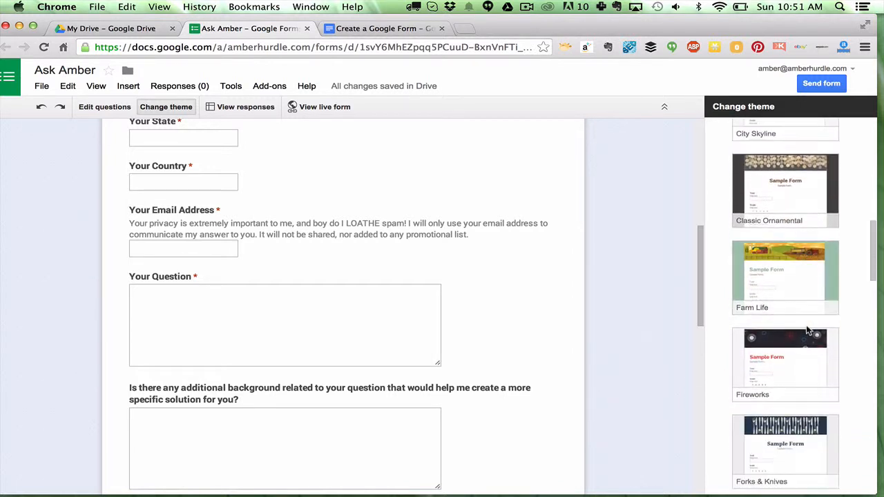
pyautogui.scroll(-7, 808, 332)
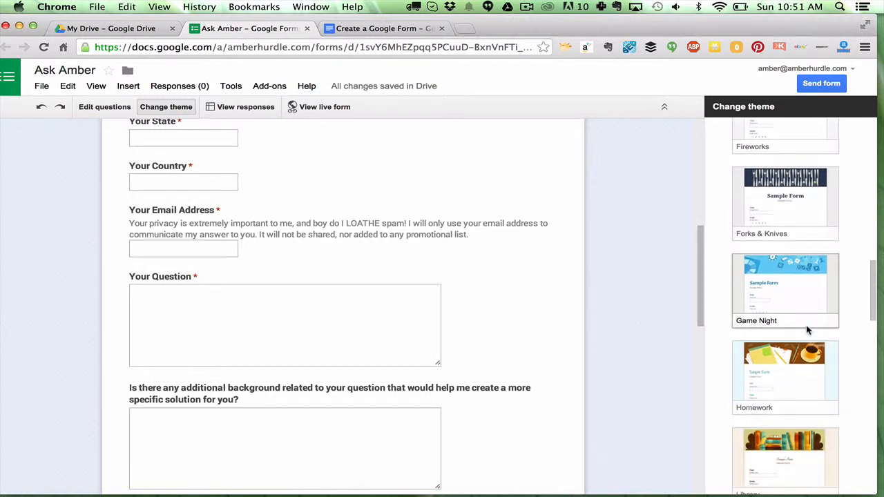
pyautogui.scroll(-10, 807, 331)
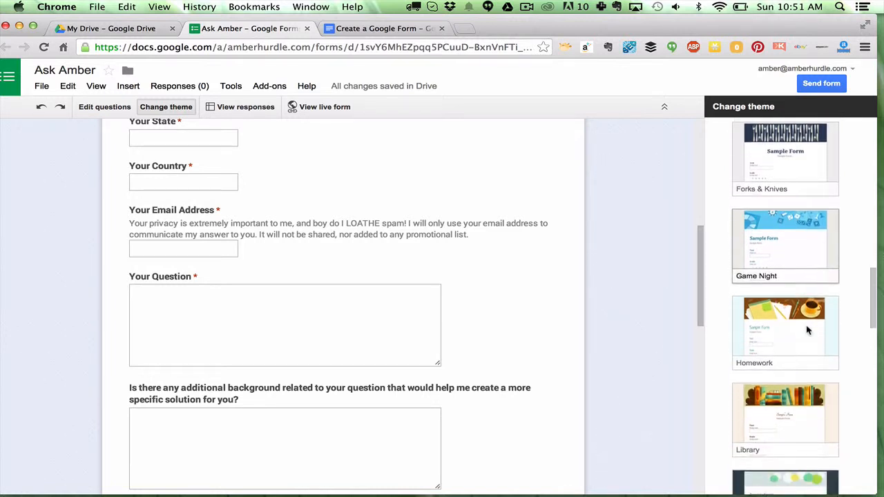
pyautogui.scroll(-10, 807, 331)
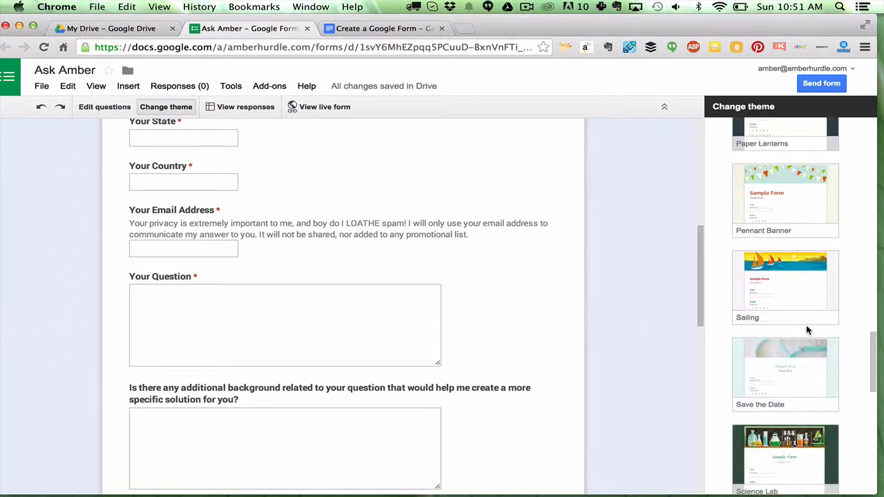
pyautogui.scroll(-11, 807, 330)
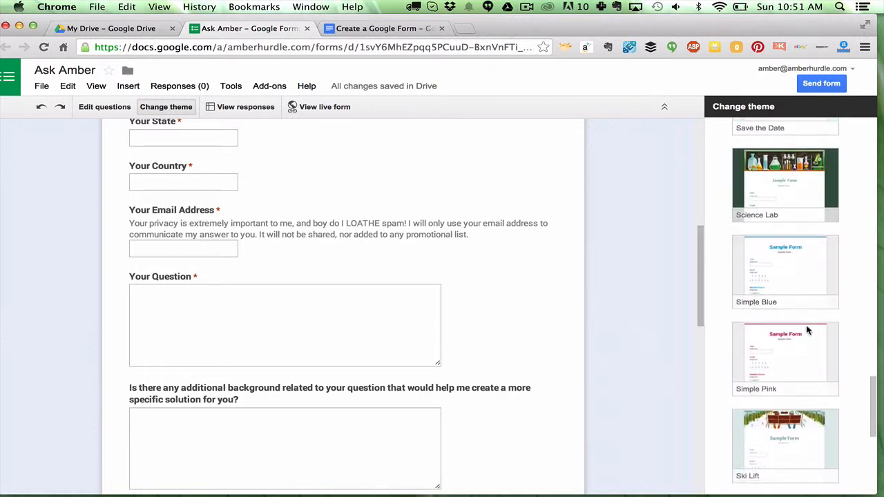
pyautogui.scroll(20, 809, 330)
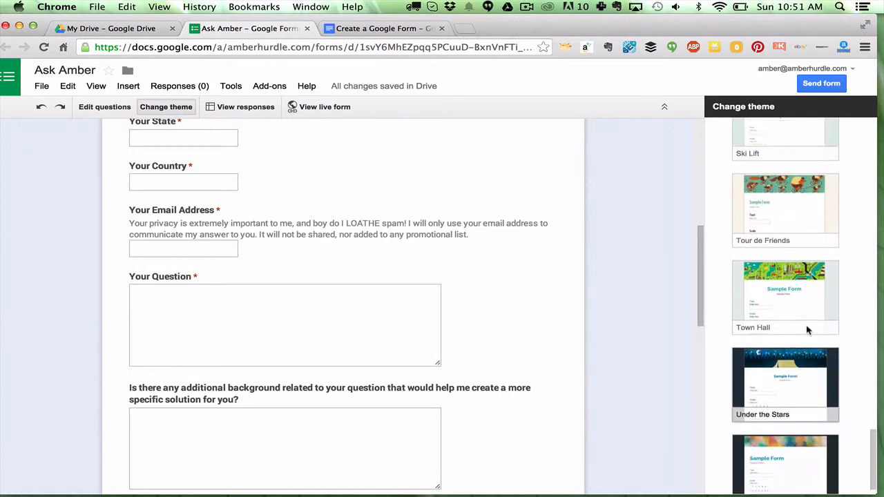
pyautogui.scroll(-1, 808, 331)
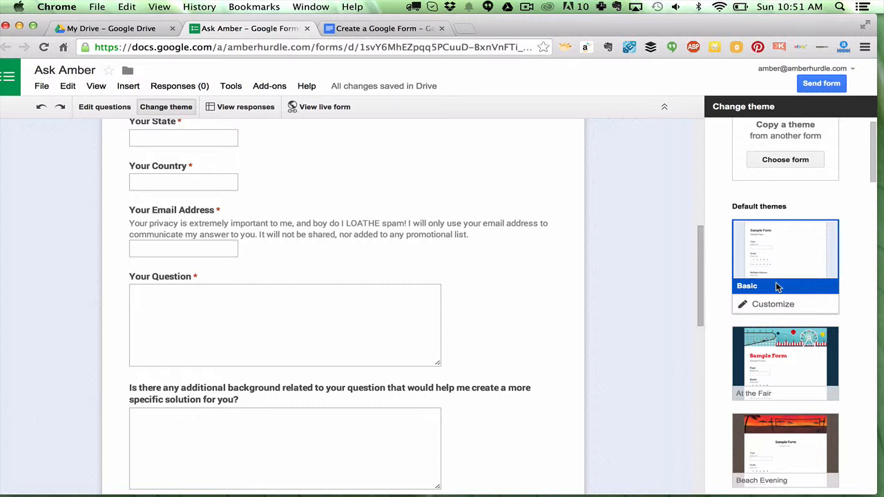
pyautogui.scroll(-1, 777, 288)
pyautogui.scroll(2, 778, 287)
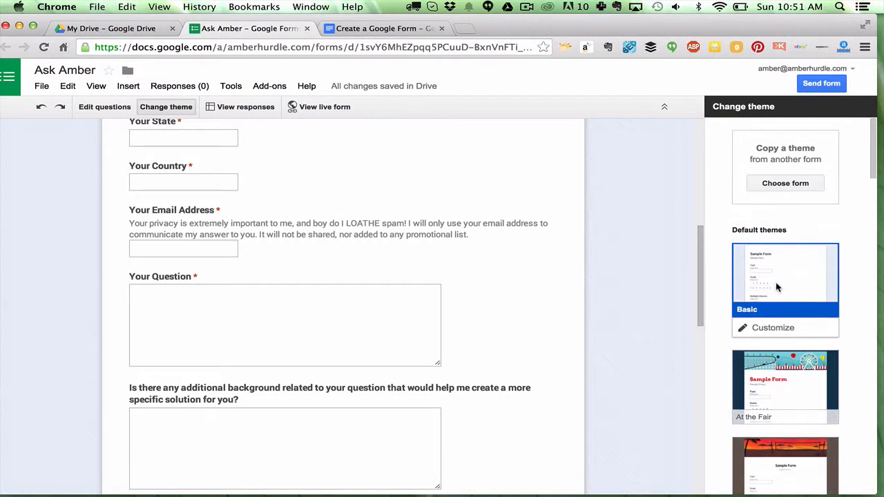
# - Open the linked Ask Amber (Responses) spreadsheet to view the response columns
pyautogui.click(245, 107)
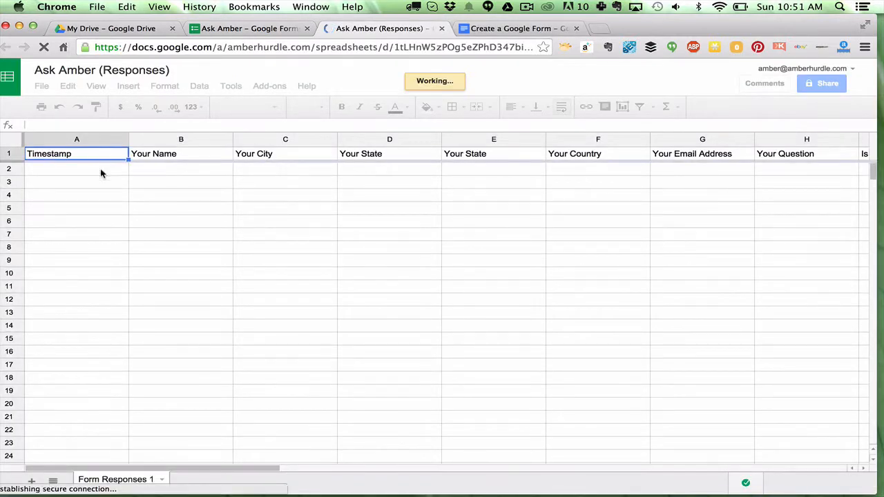
pyautogui.click(101, 172)
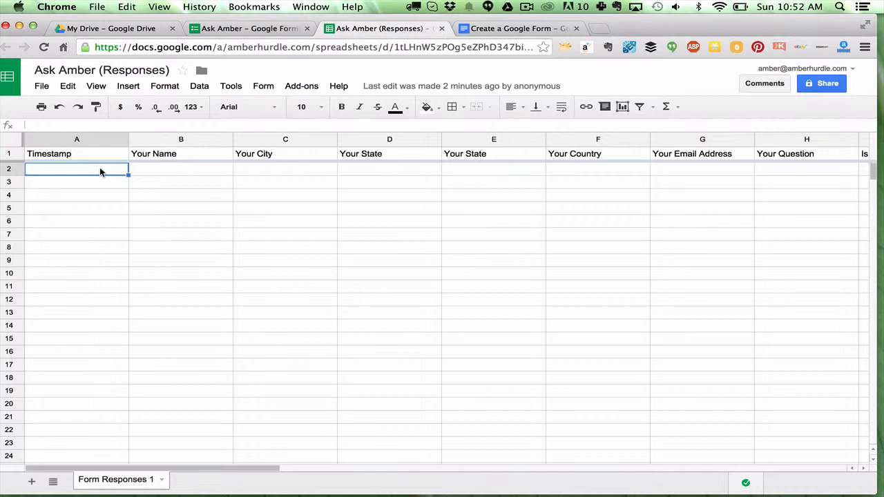
pyautogui.hscroll(1, 99, 167)
pyautogui.hscroll(-1, 99, 167)
# - Show the summary of responses from the spreadsheet's form options and scroll through it
pyautogui.click(261, 87)
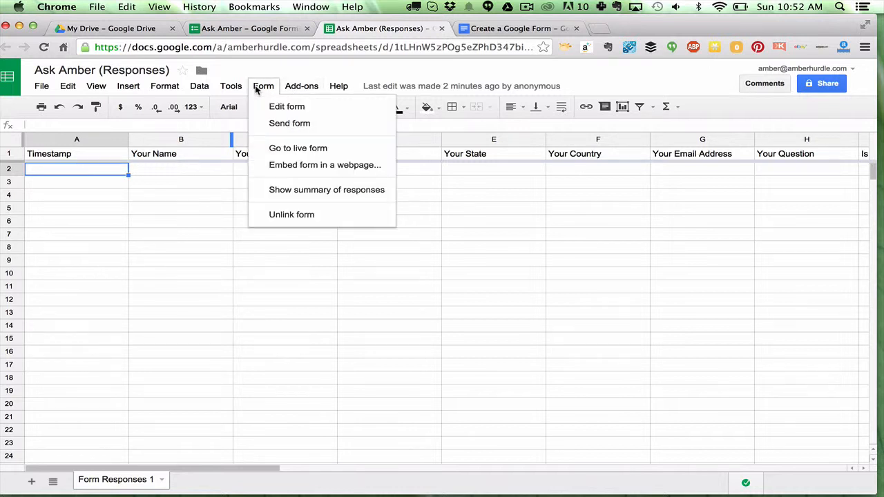
pyautogui.click(281, 197)
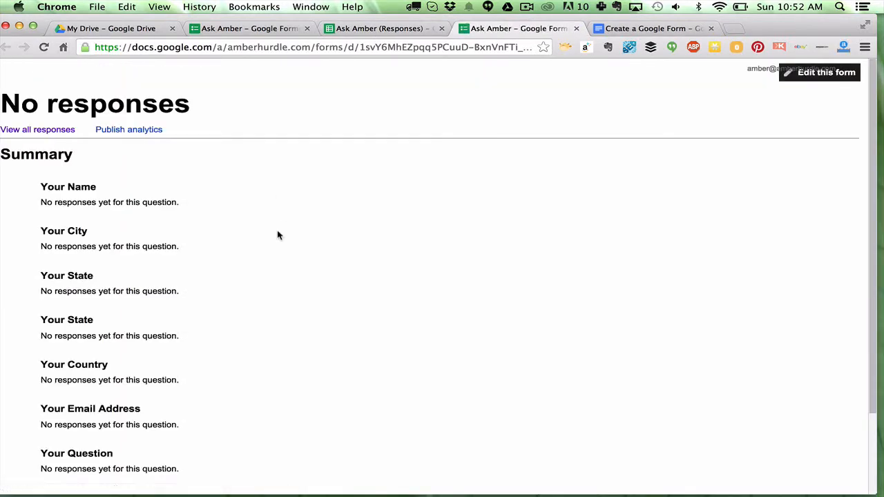
pyautogui.scroll(-3, 272, 268)
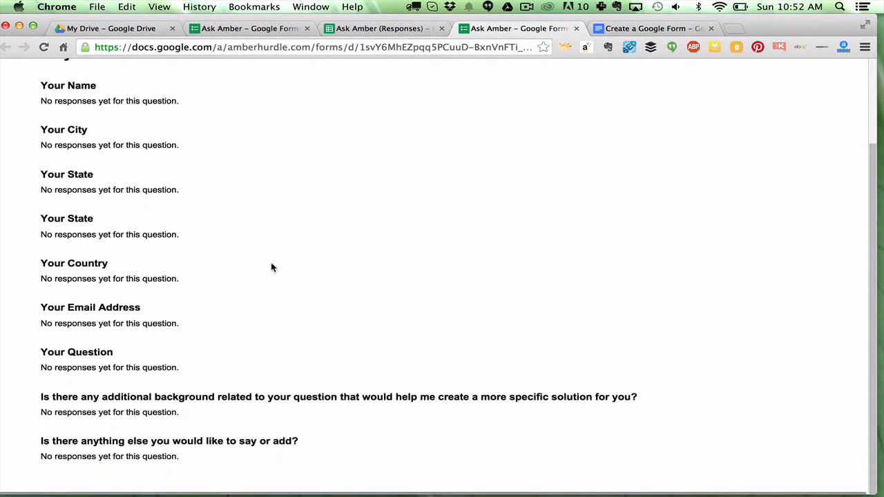
pyautogui.scroll(1, 271, 267)
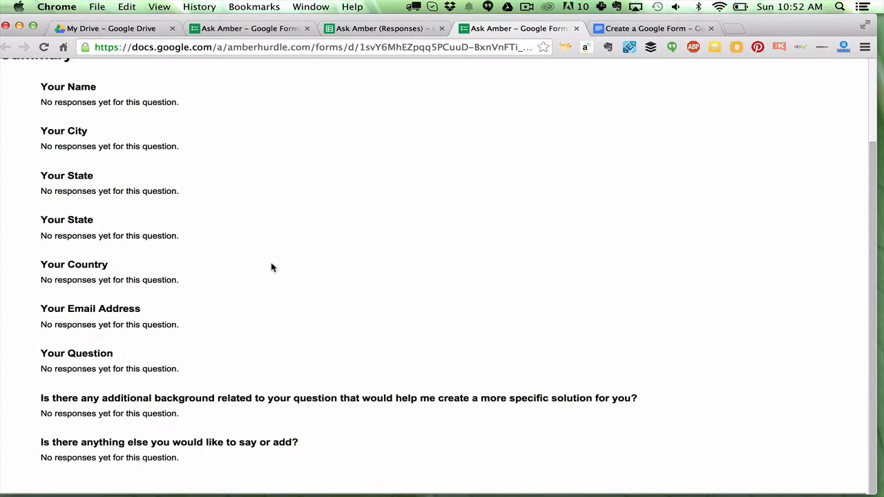
pyautogui.scroll(4, 271, 267)
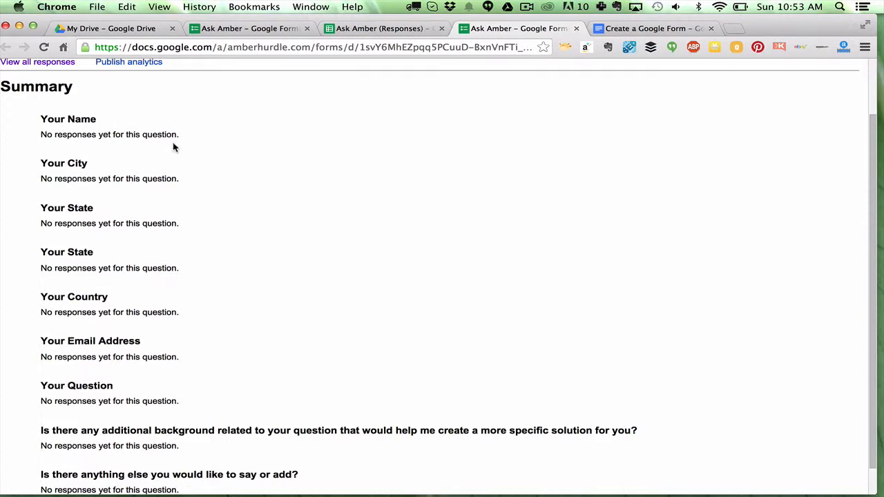
pyautogui.scroll(5, 172, 250)
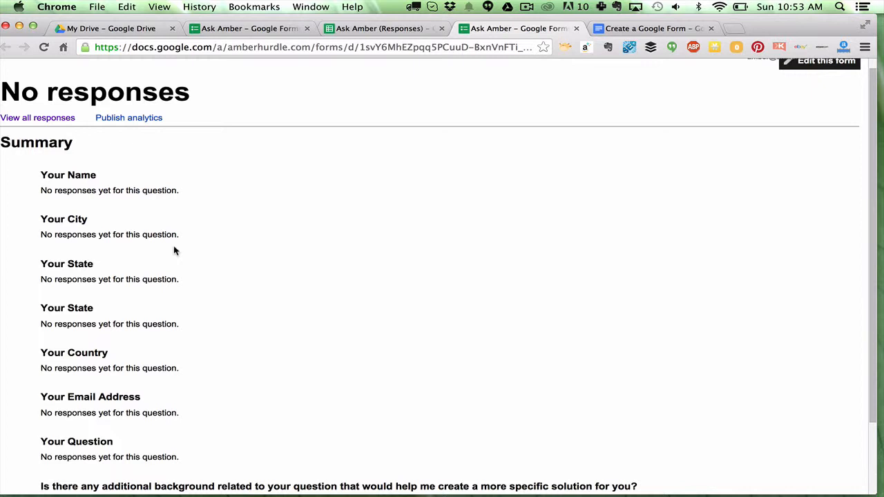
# - Return to the form editor and open the live form to review it
pyautogui.click(382, 28)
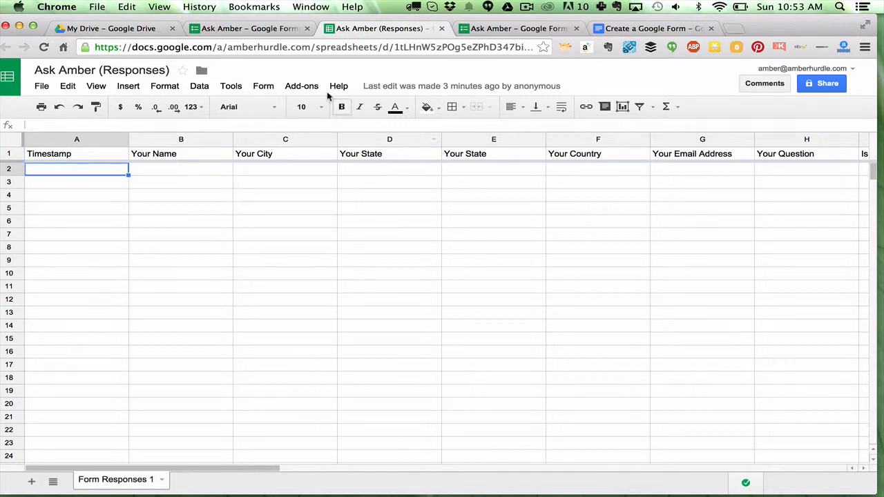
pyautogui.click(275, 29)
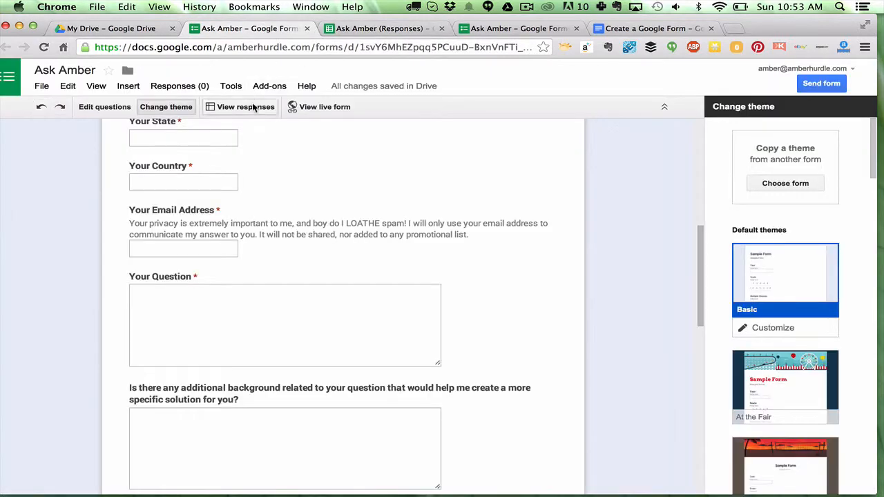
pyautogui.click(329, 111)
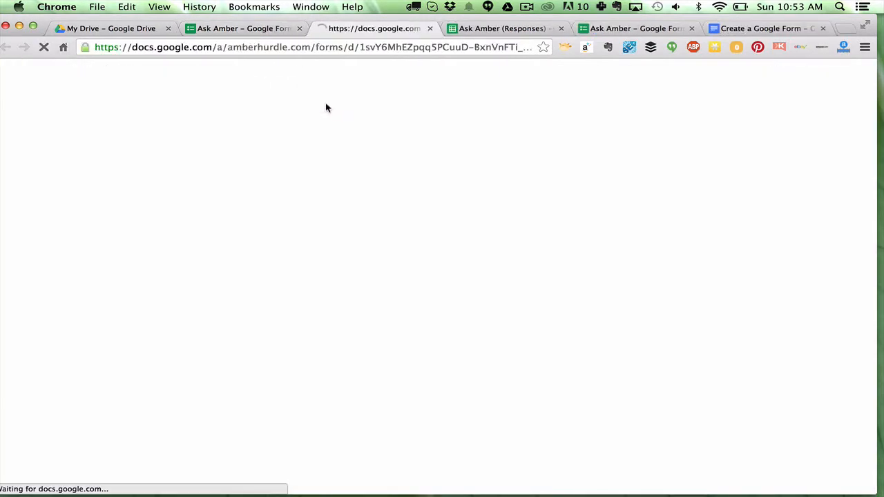
pyautogui.scroll(-10, 325, 107)
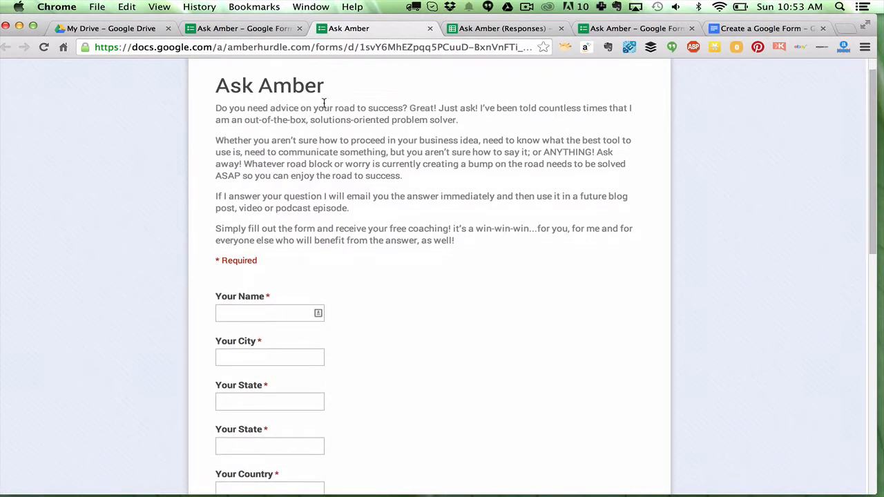
pyautogui.scroll(-5, 325, 107)
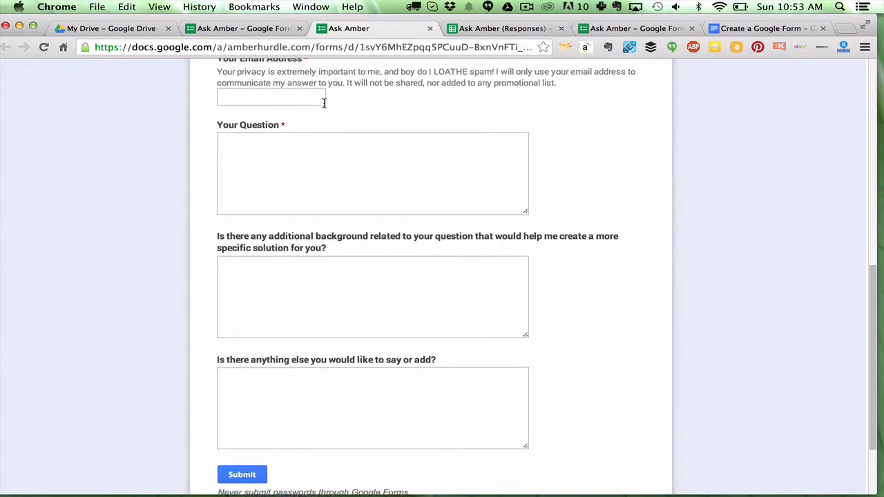
# - Apply the Classic Ornamental theme to the form
pyautogui.click(235, 29)
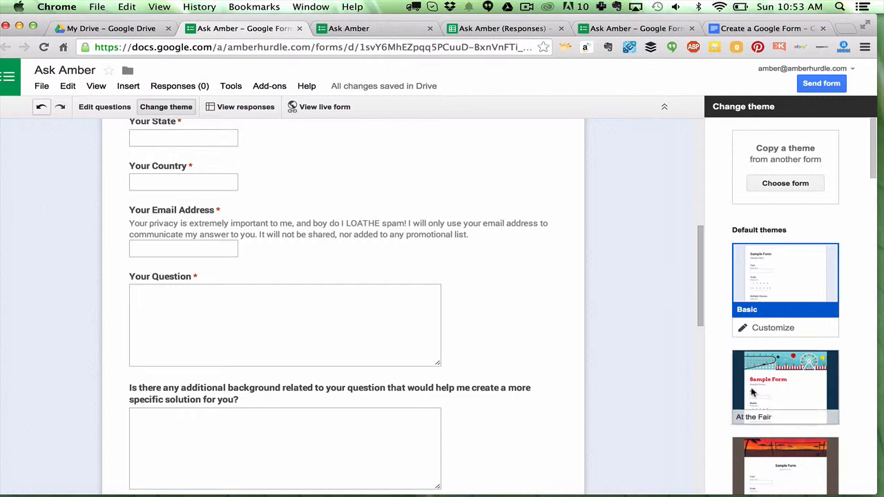
pyautogui.scroll(-10, 760, 387)
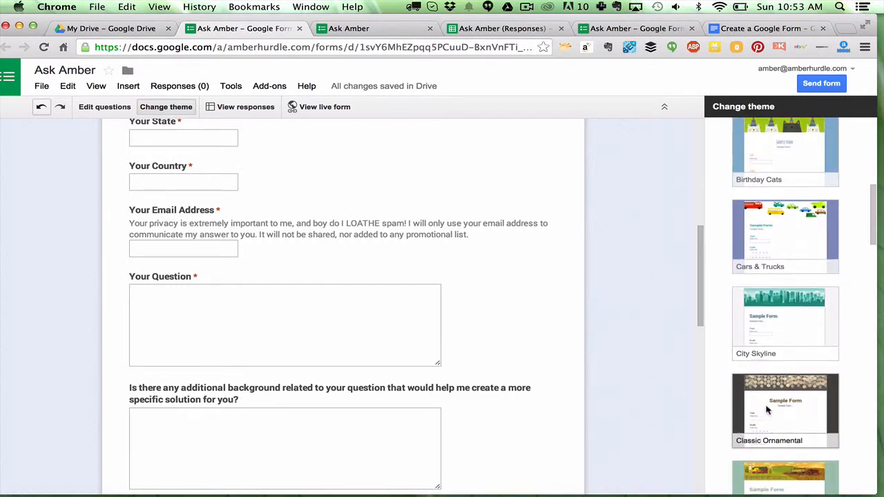
pyautogui.click(765, 407)
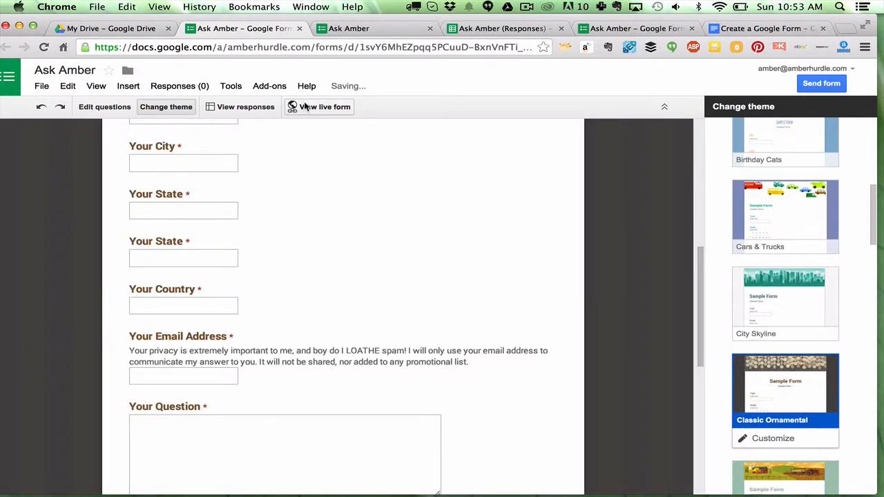
# - Open the live form and scroll through it to review the new theme
pyautogui.click(306, 108)
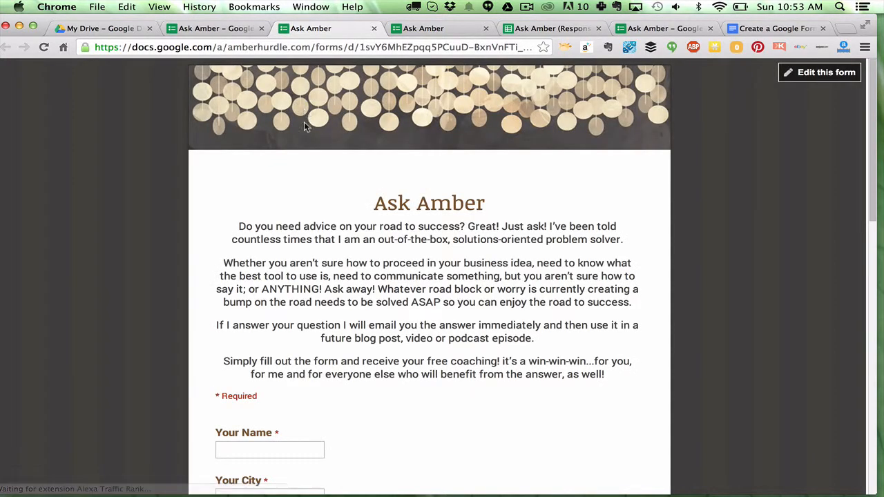
pyautogui.scroll(-3, 297, 203)
pyautogui.scroll(-15, 298, 202)
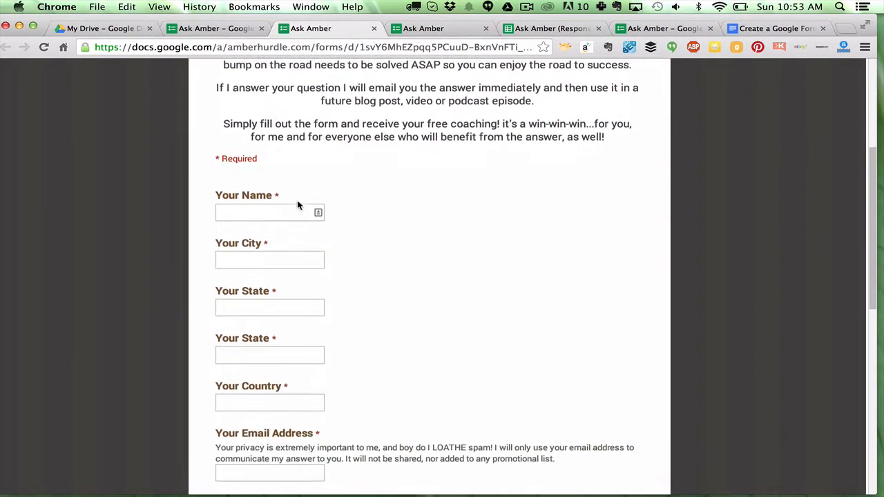
pyautogui.scroll(-3, 297, 201)
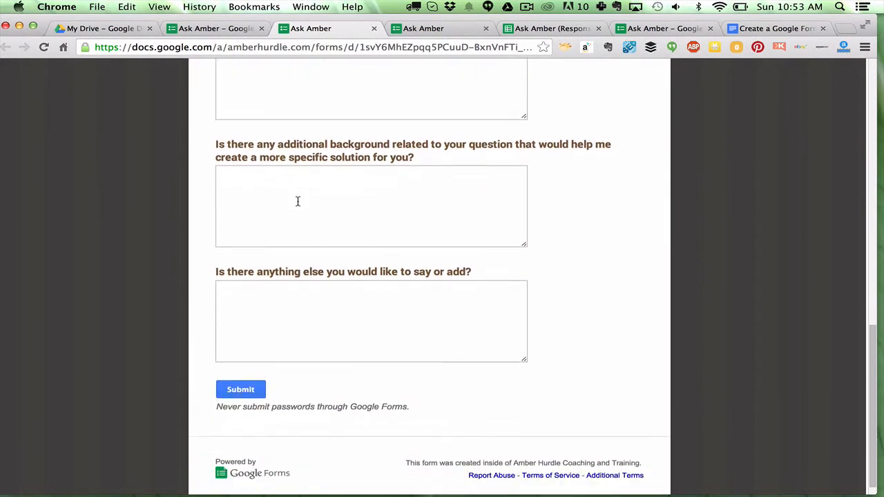
pyautogui.scroll(20, 298, 201)
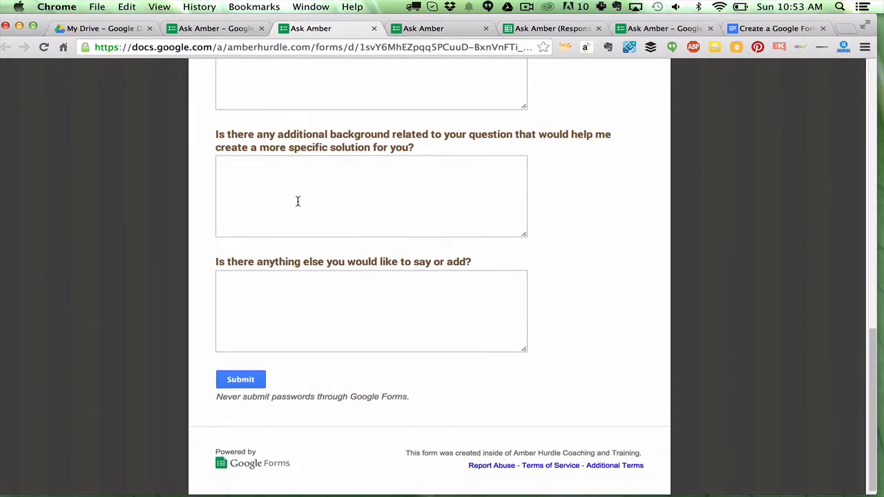